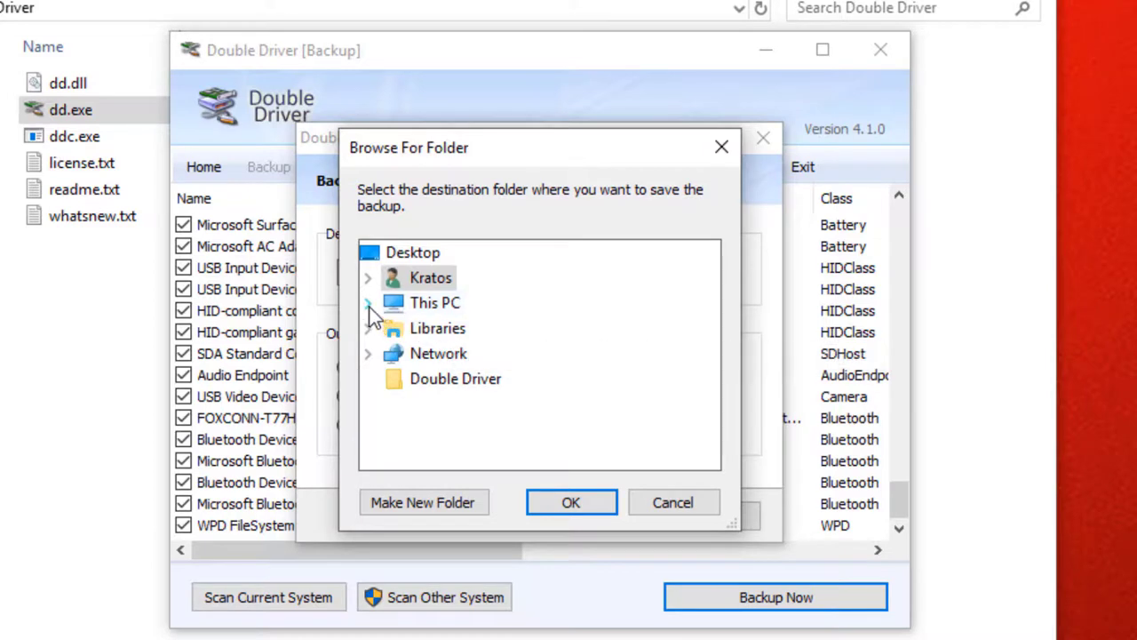
Create a new folder on the Desktop while browsing for the backup destination
click(368, 304)
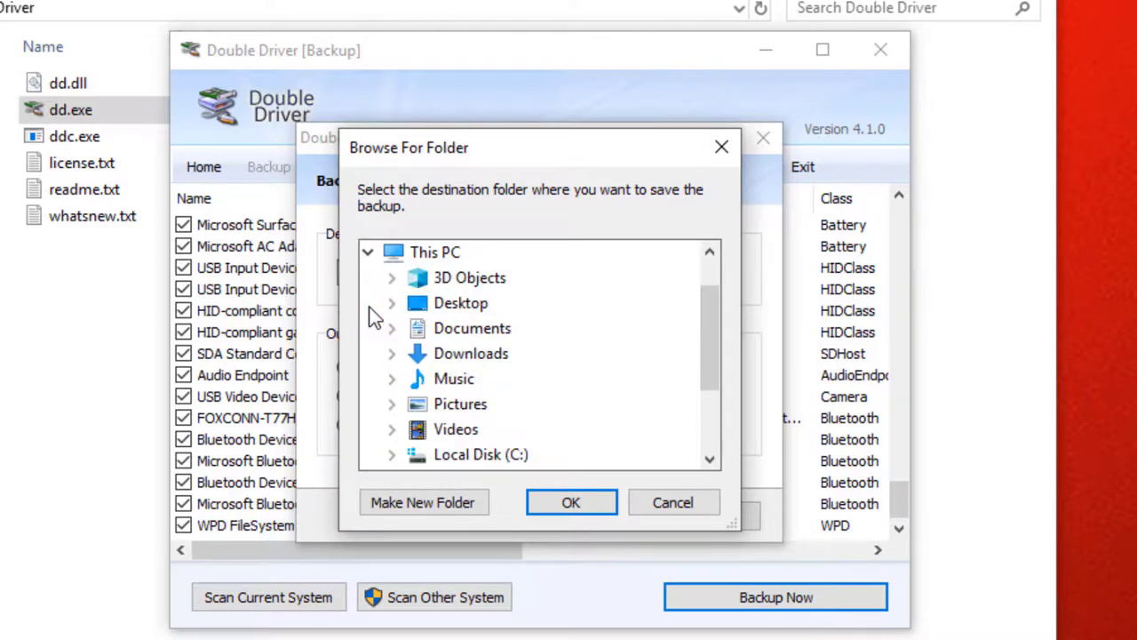
drag(707, 375, 695, 494)
scroll(473, 380, up, 2)
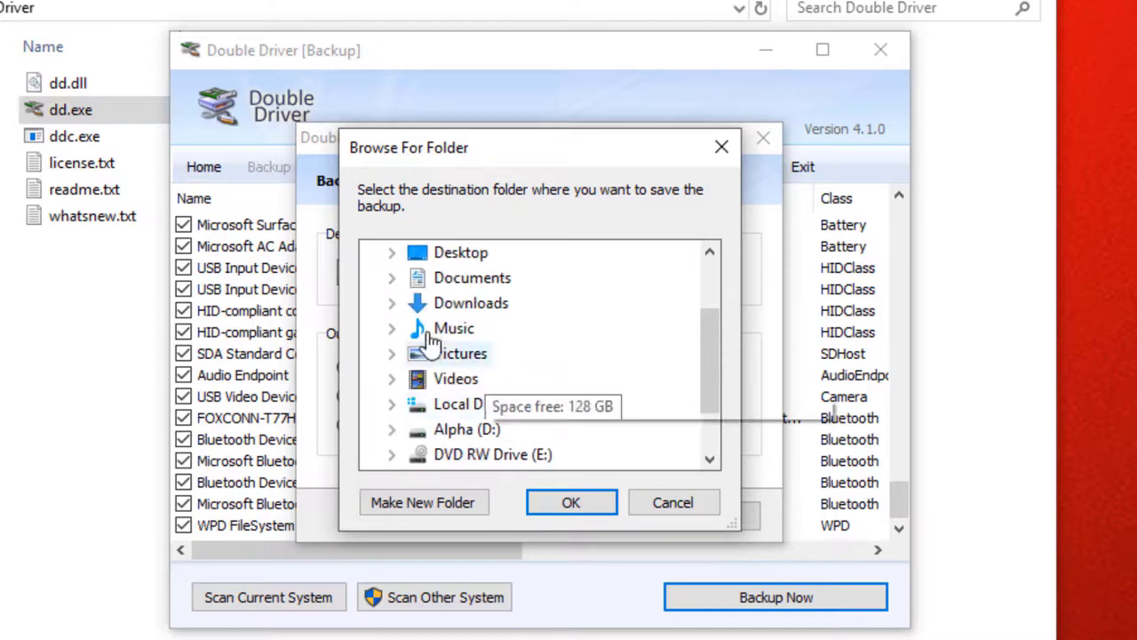
click(393, 329)
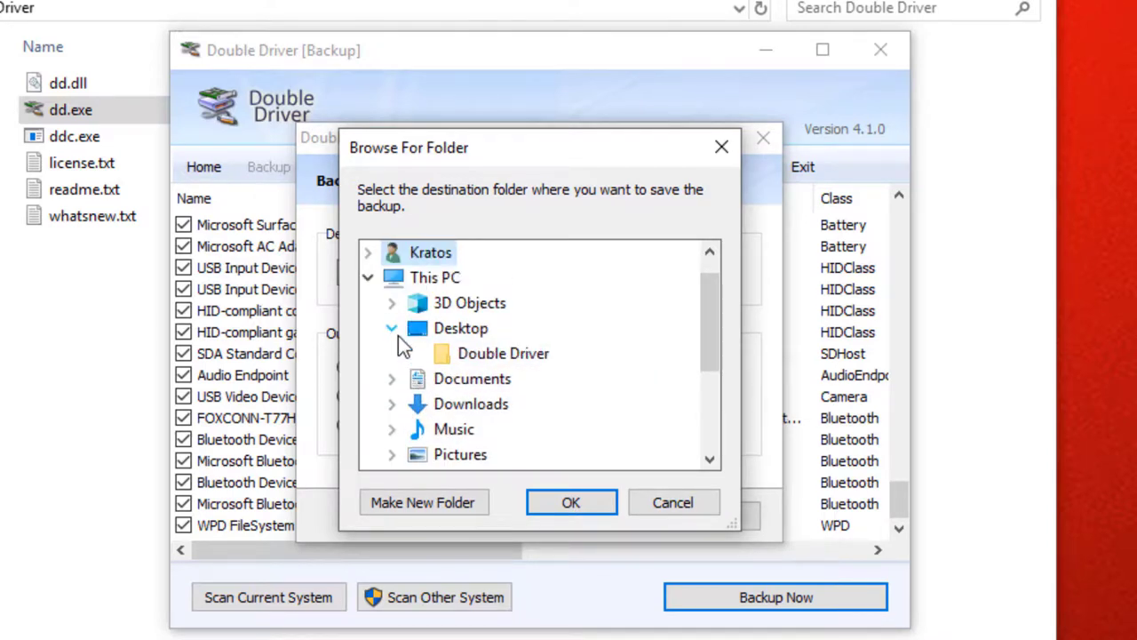
click(425, 336)
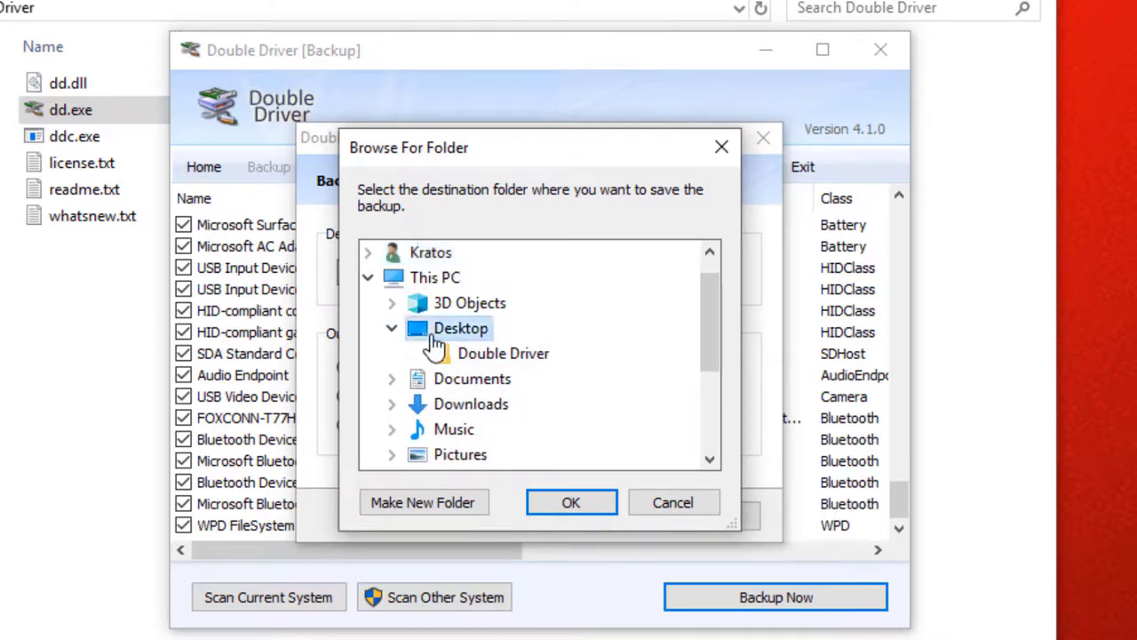
click(460, 502)
key(Return)
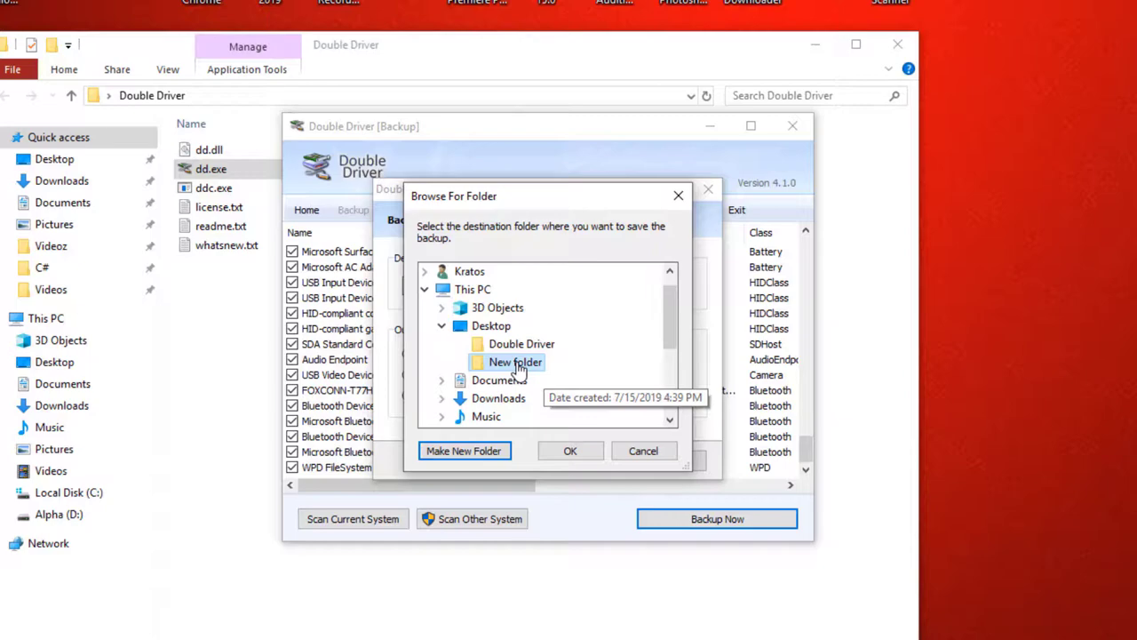
Rename the new folder as Drivers and accept it as the backup destination
right_click(520, 366)
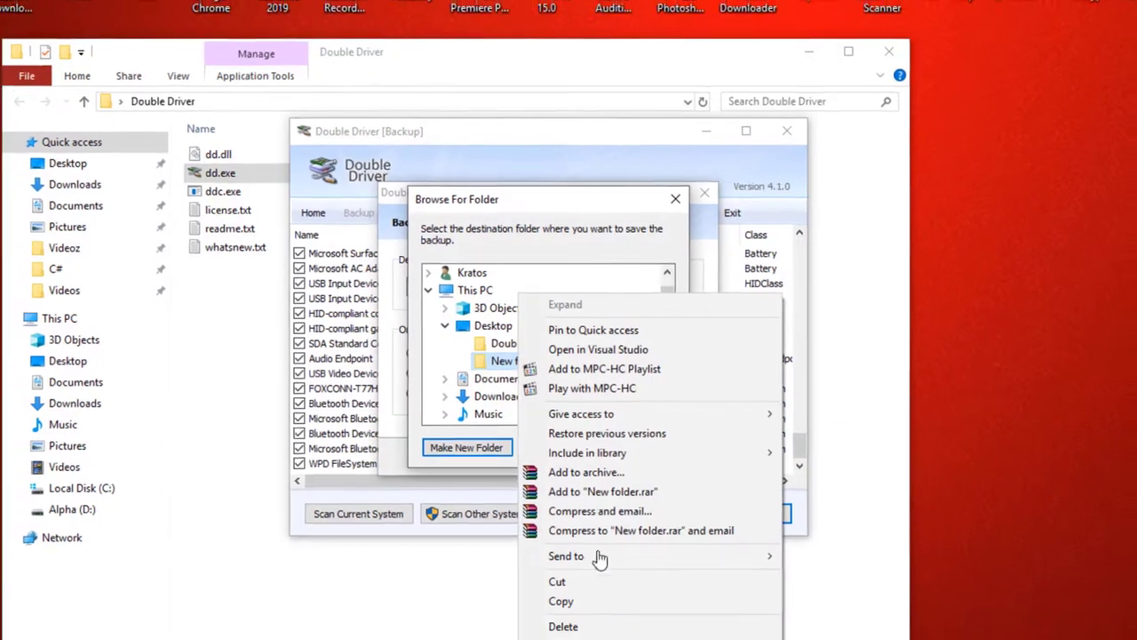
click(582, 613)
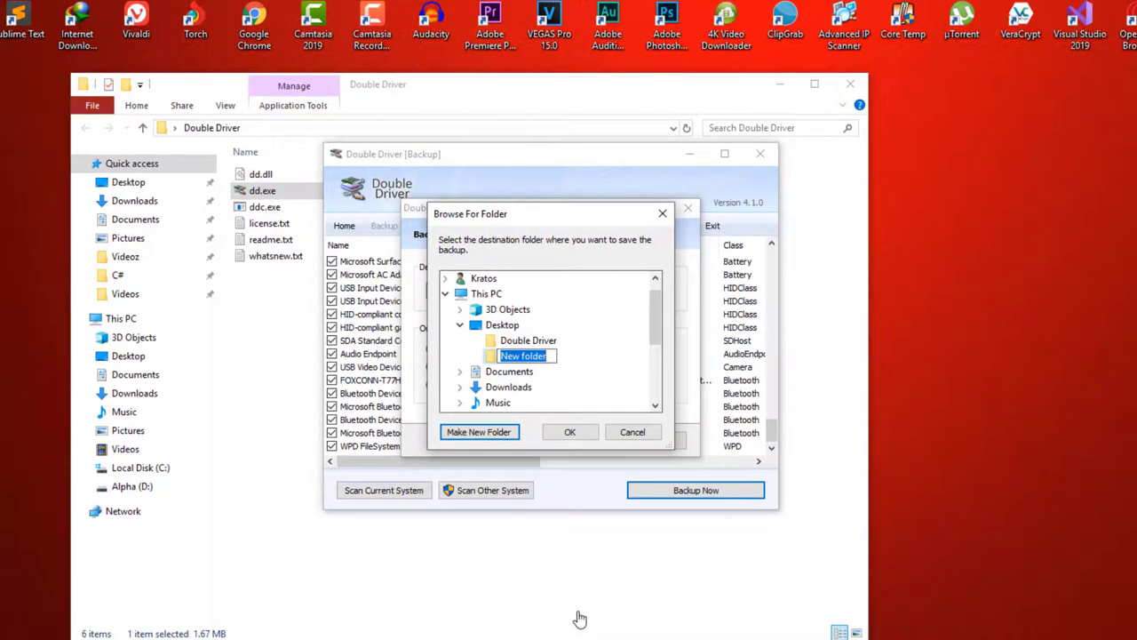
text(Drivers)
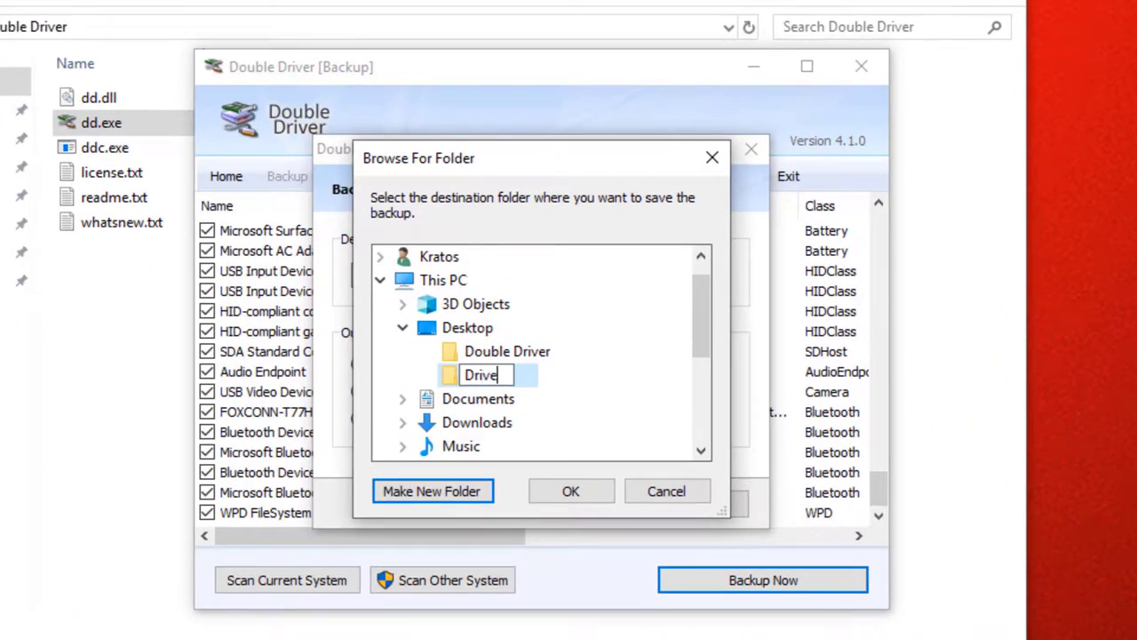
key(Return)
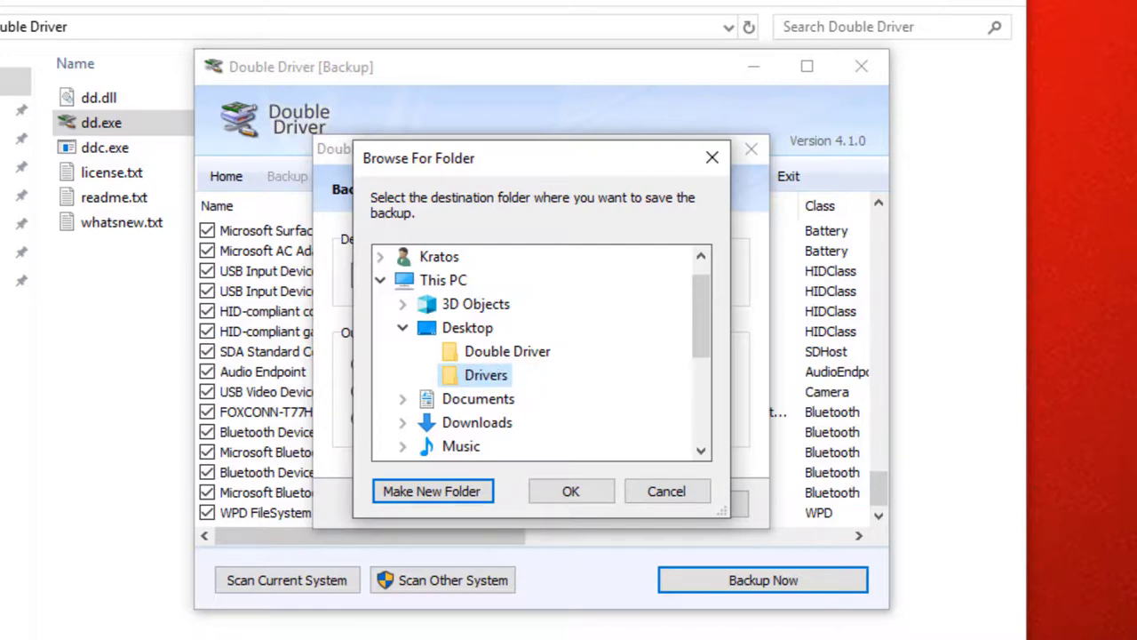
key(Return)
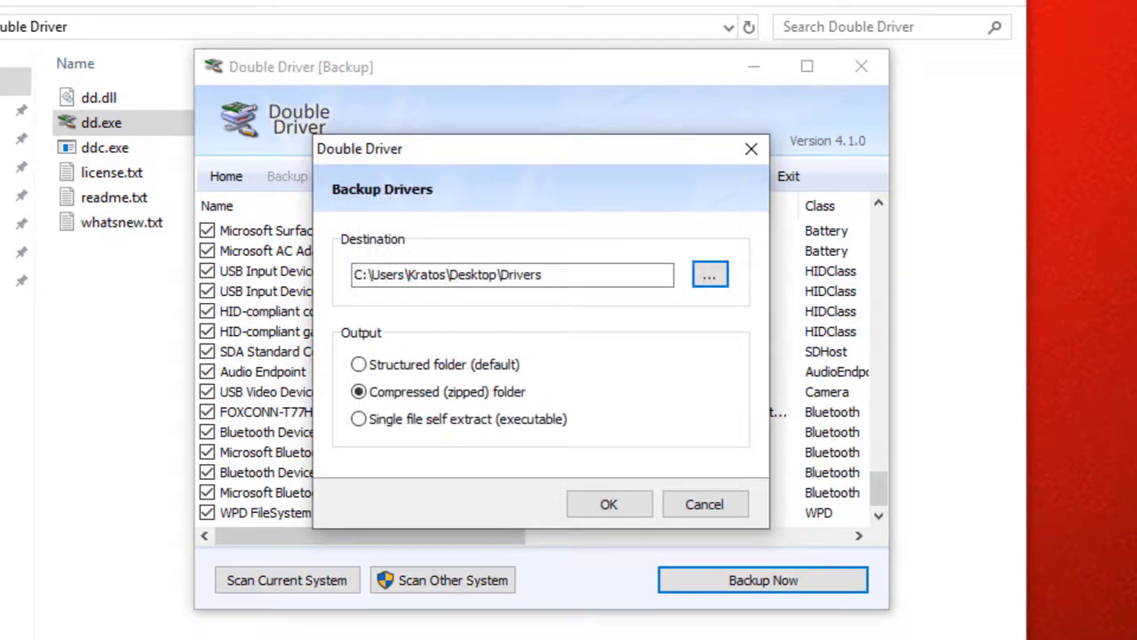
Run the driver backup with the chosen destination and close Double Driver once it has finished
click(604, 503)
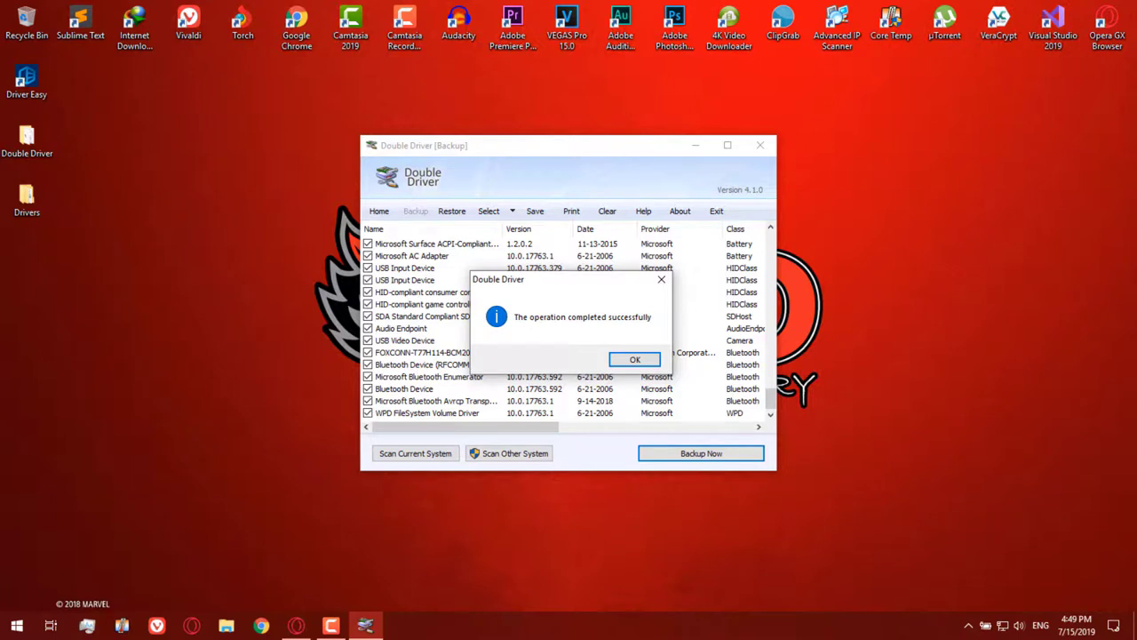
click(624, 360)
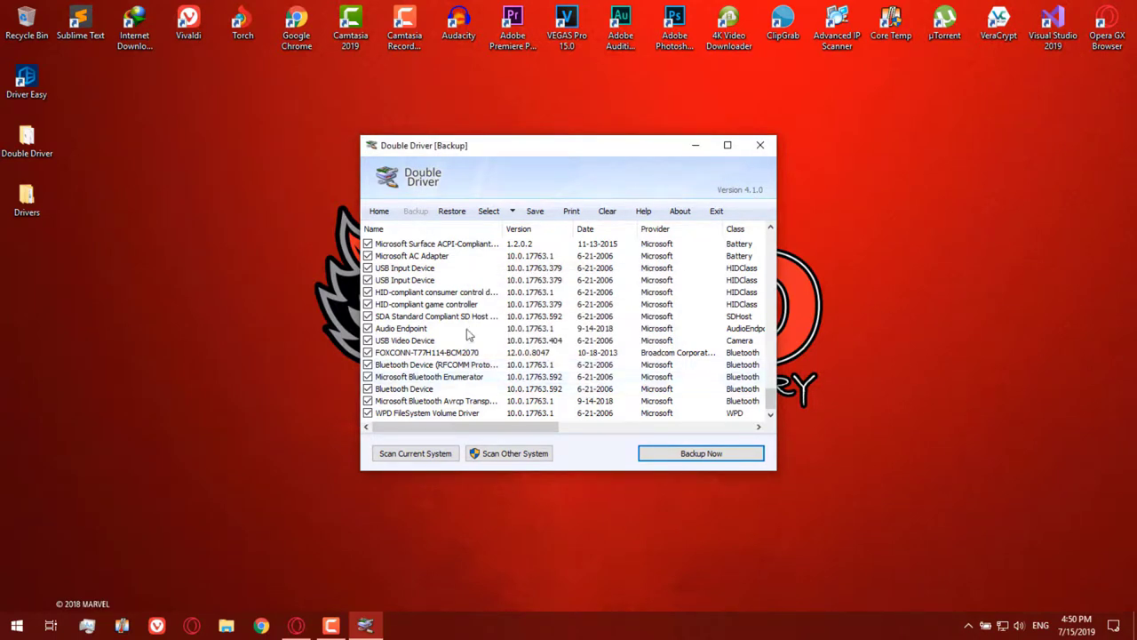
click(759, 148)
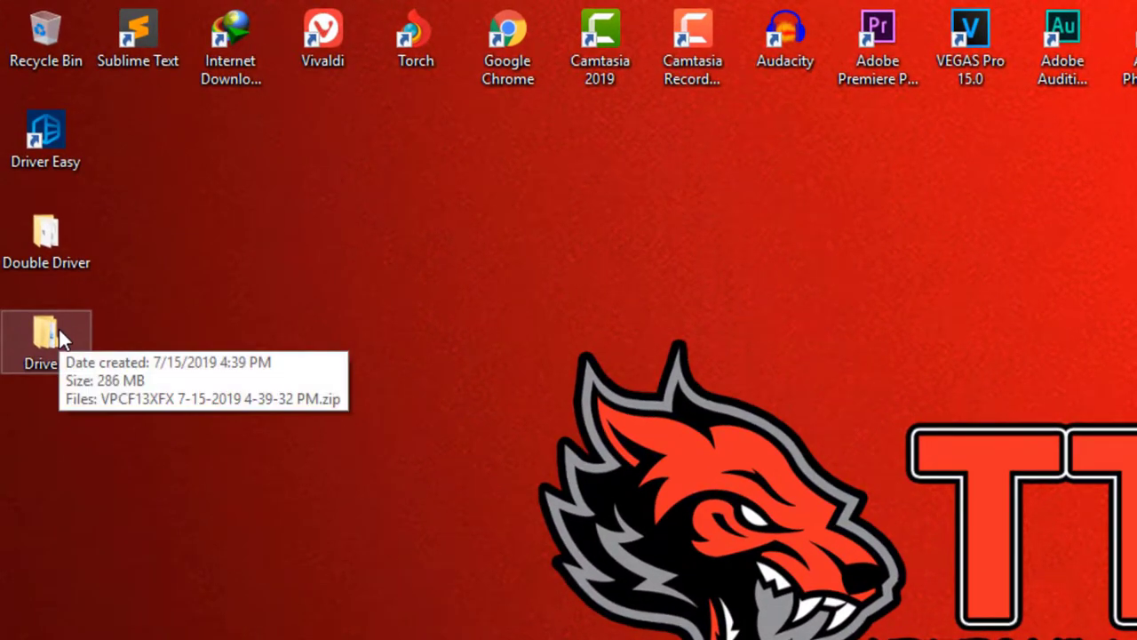
Copy the Double Driver and Drivers folders from the desktop into the SoftWares folder on ESD-ISO (F:)
drag(137, 409, 30, 220)
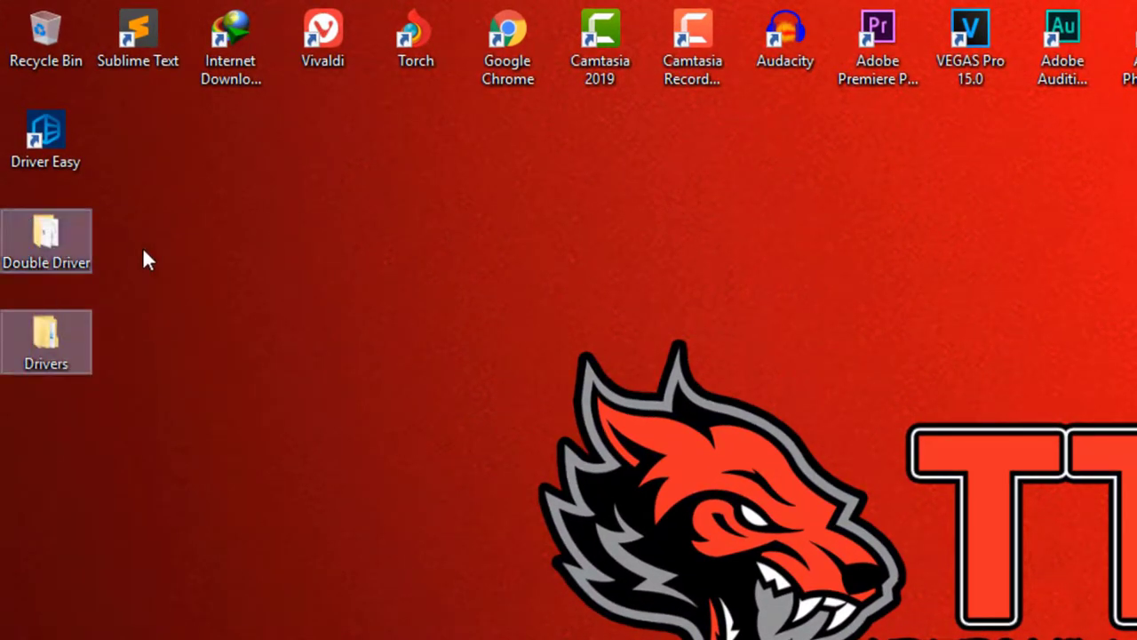
click(147, 257)
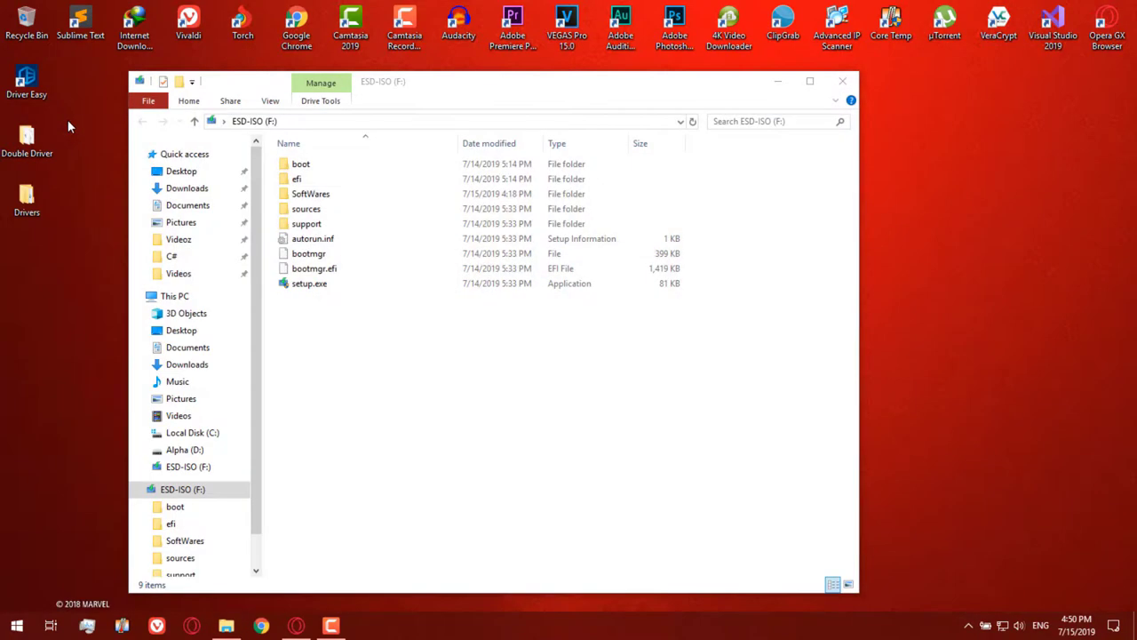
drag(67, 119, 24, 223)
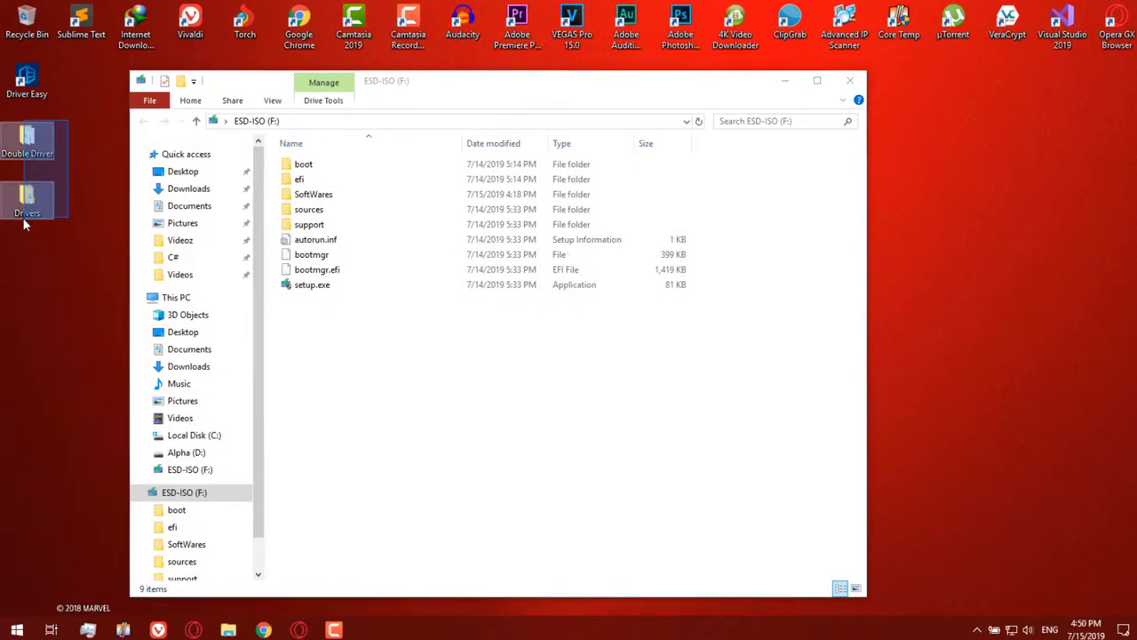
right_click(24, 204)
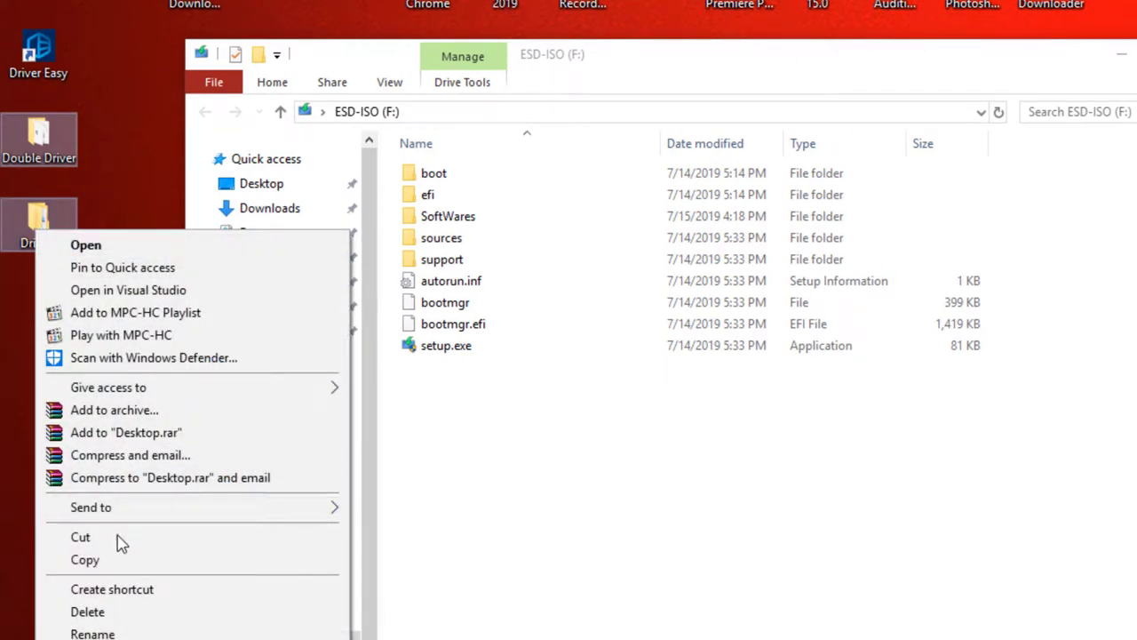
click(108, 562)
double_click(452, 218)
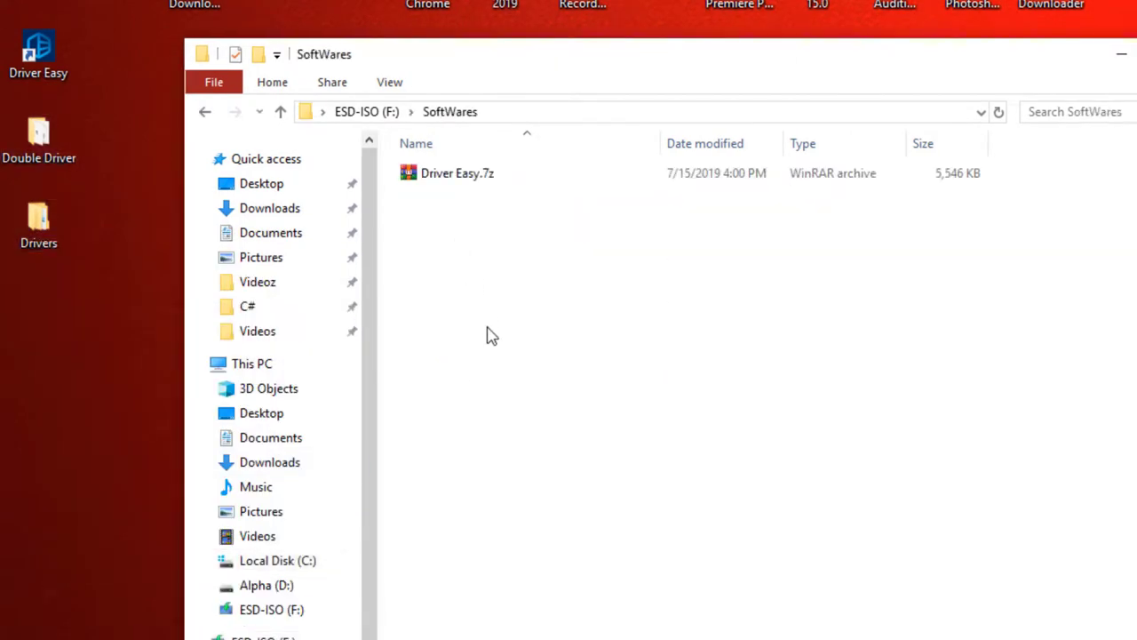
right_click(437, 228)
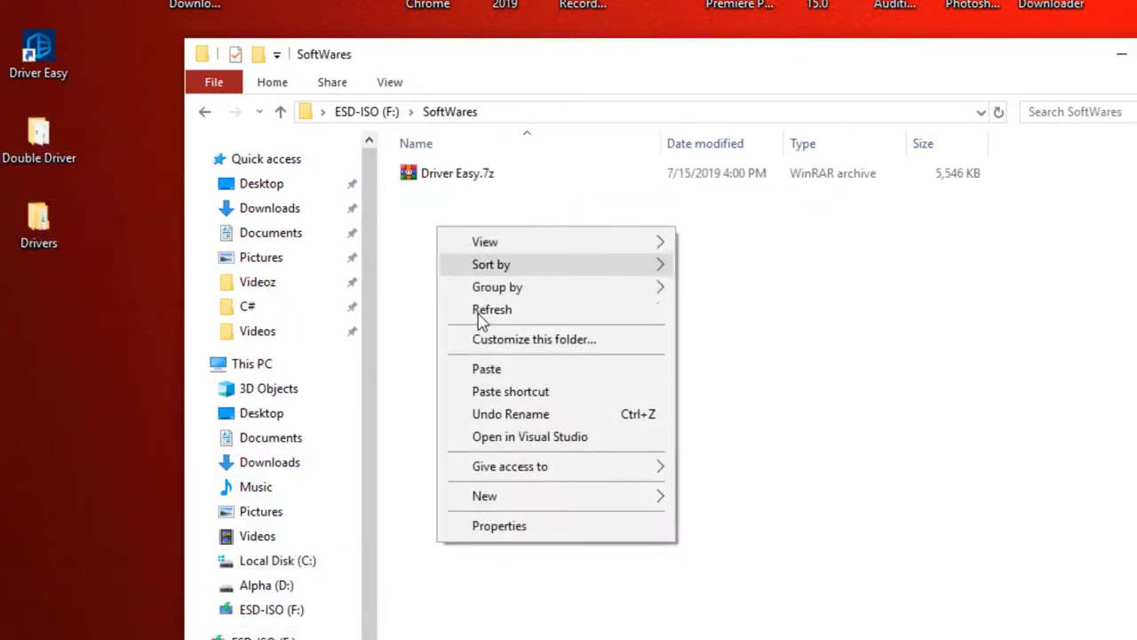
click(541, 374)
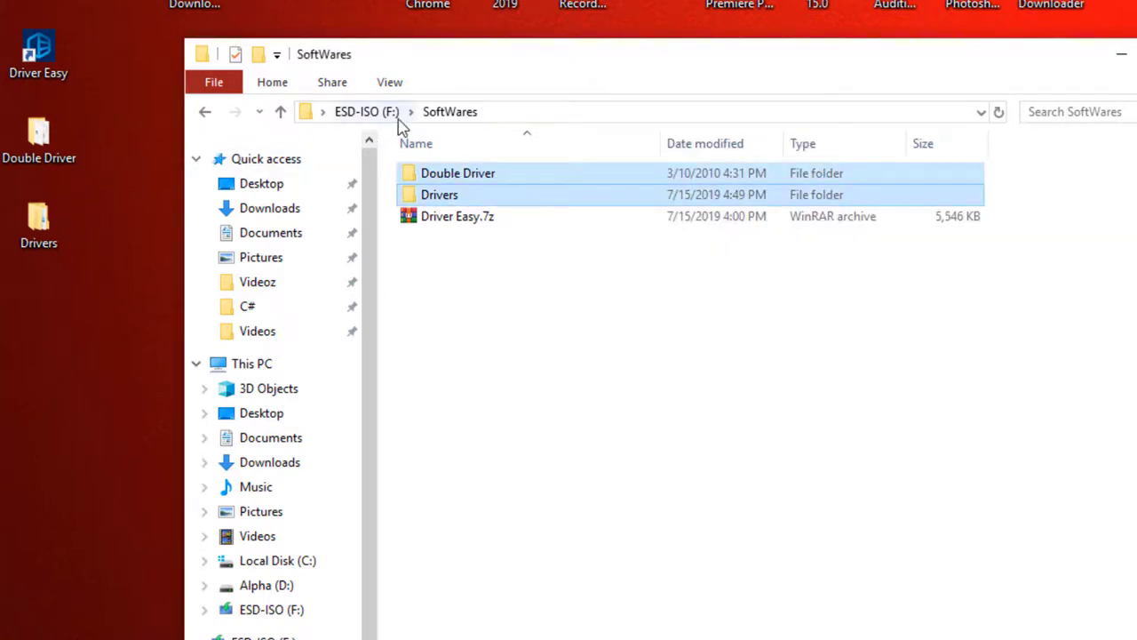
click(396, 123)
drag(606, 504, 452, 182)
click(457, 218)
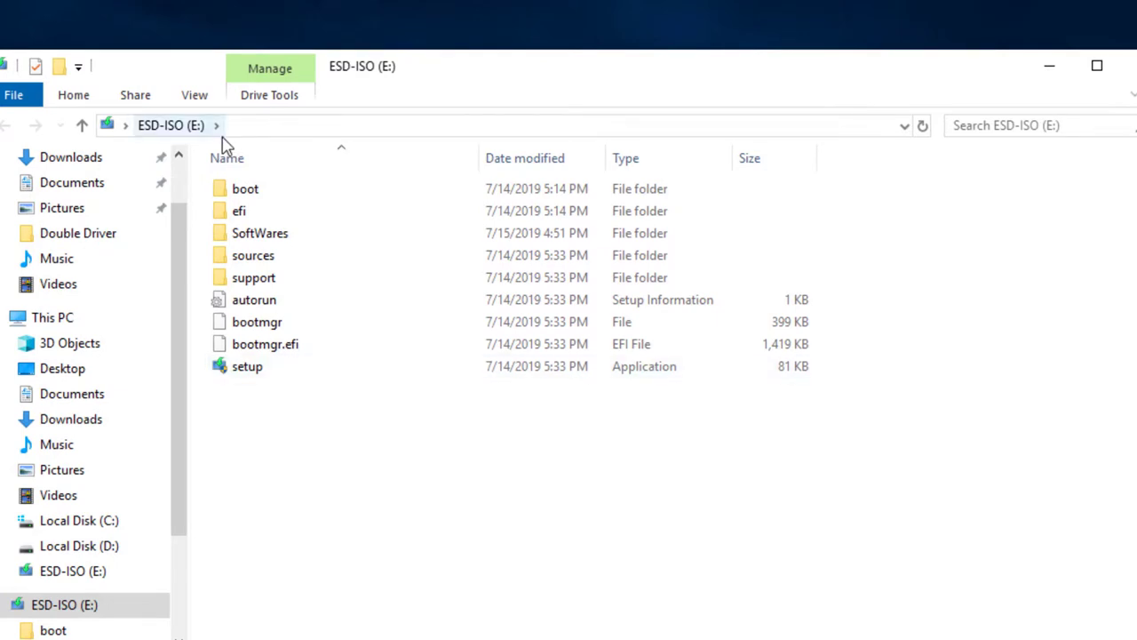
Copy the Double Driver and Drivers folders from SoftWares on ESD-ISO (E:) to the desktop and place them away from the other icons
click(275, 238)
double_click(275, 238)
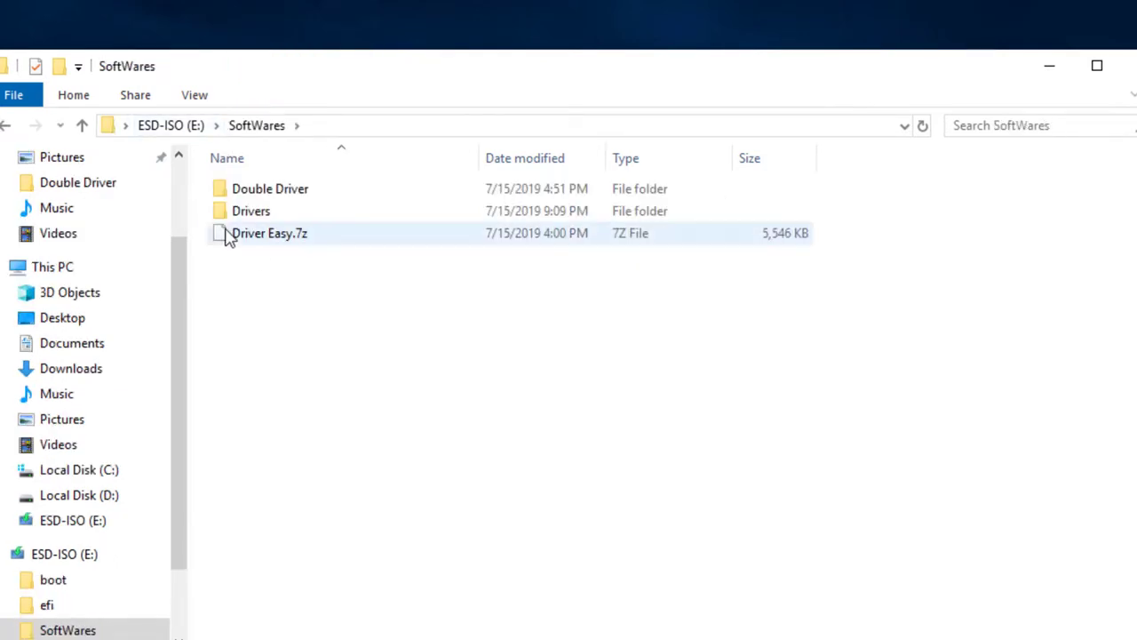
drag(206, 196, 234, 219)
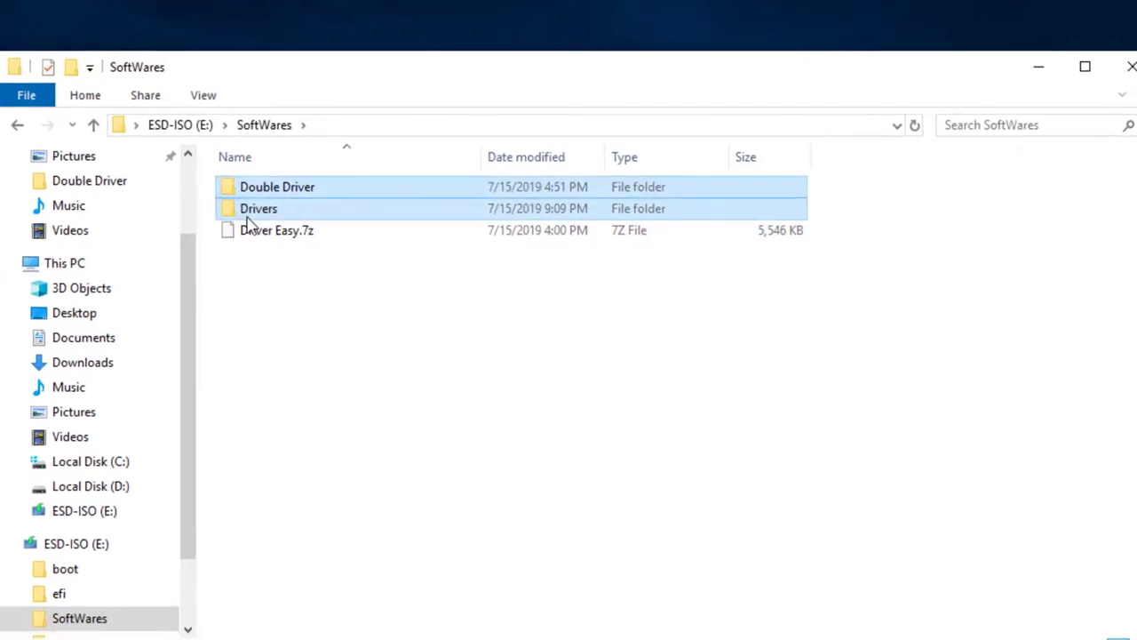
right_click(236, 219)
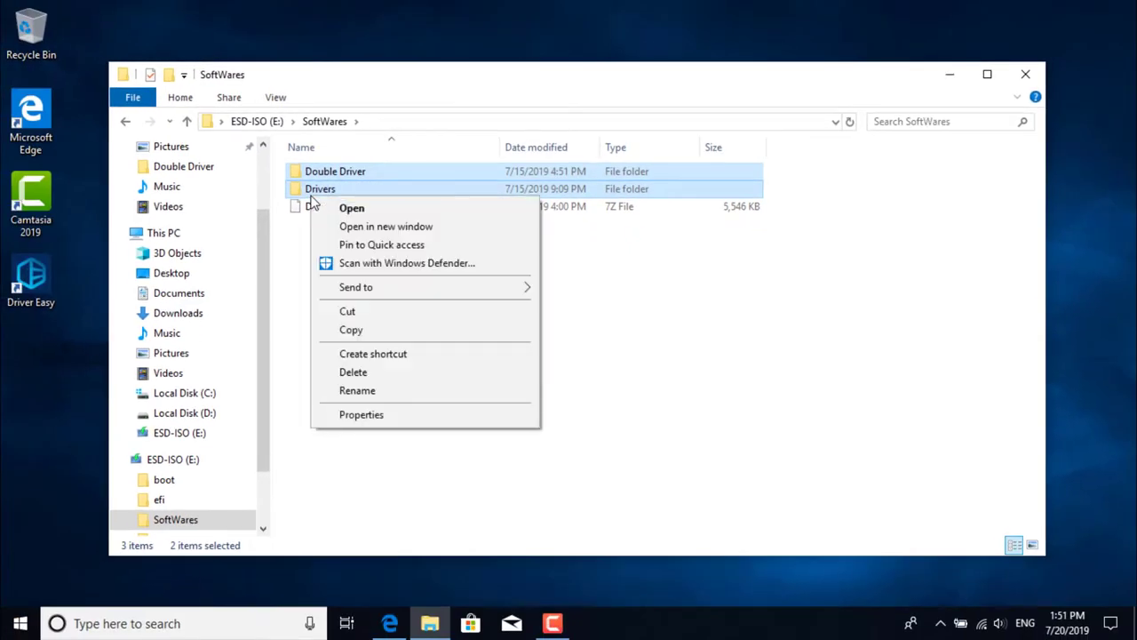
click(352, 330)
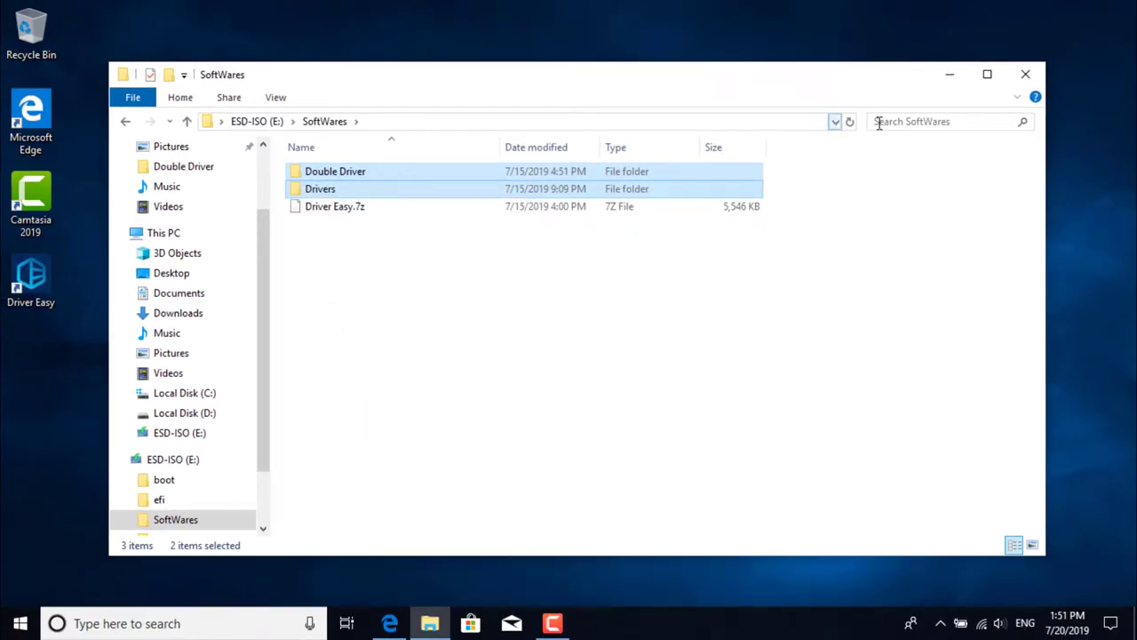
click(1026, 76)
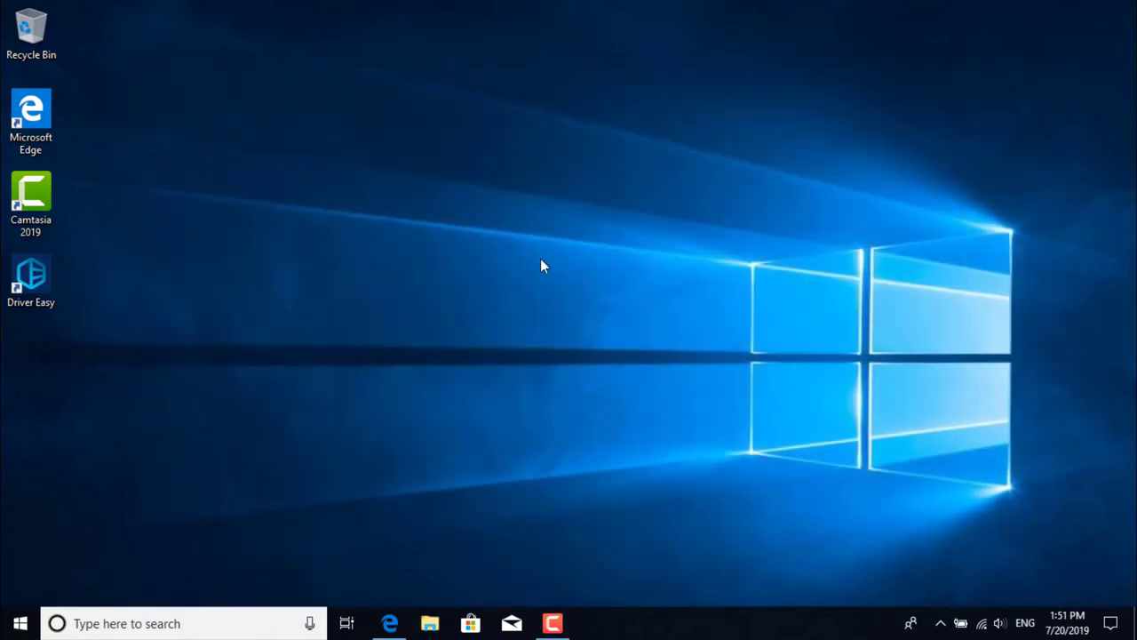
right_click(55, 391)
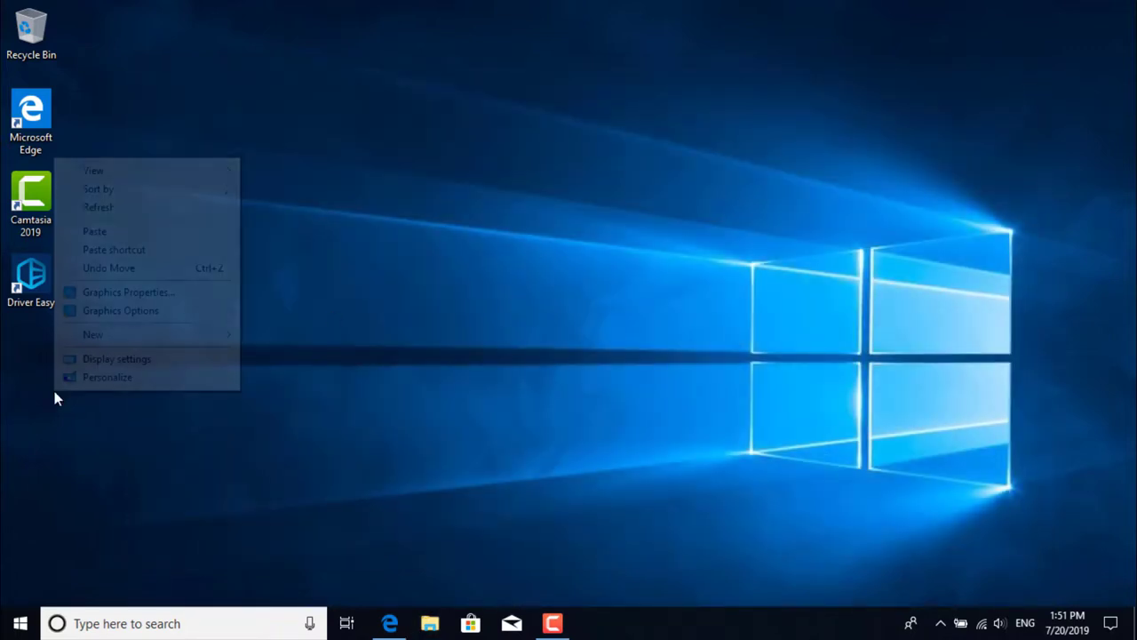
click(149, 236)
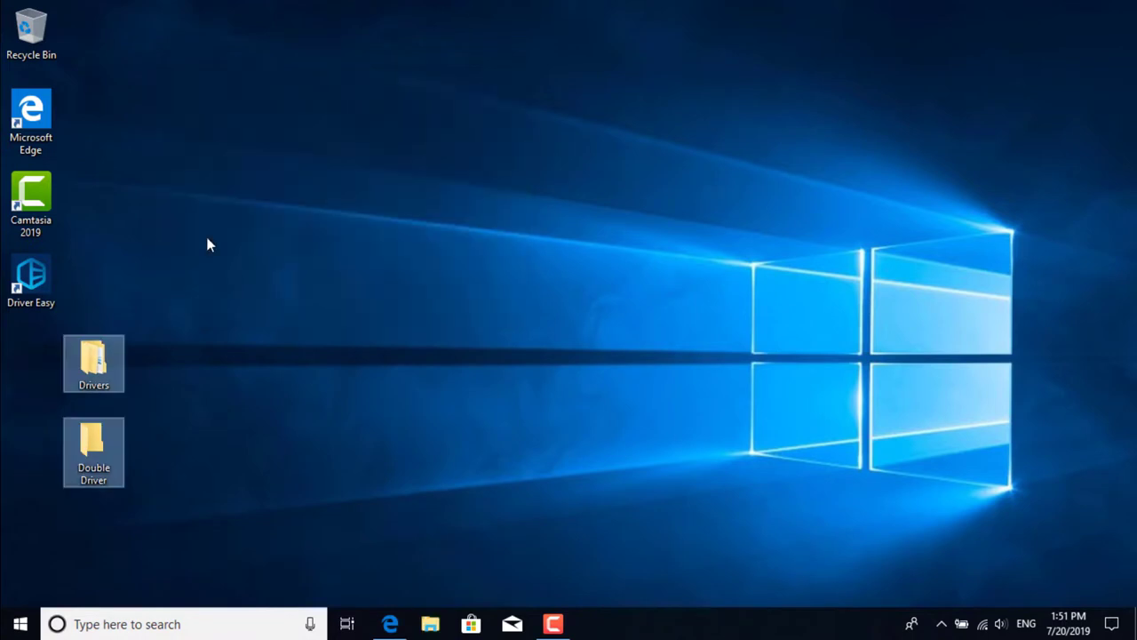
drag(93, 364, 344, 116)
click(428, 137)
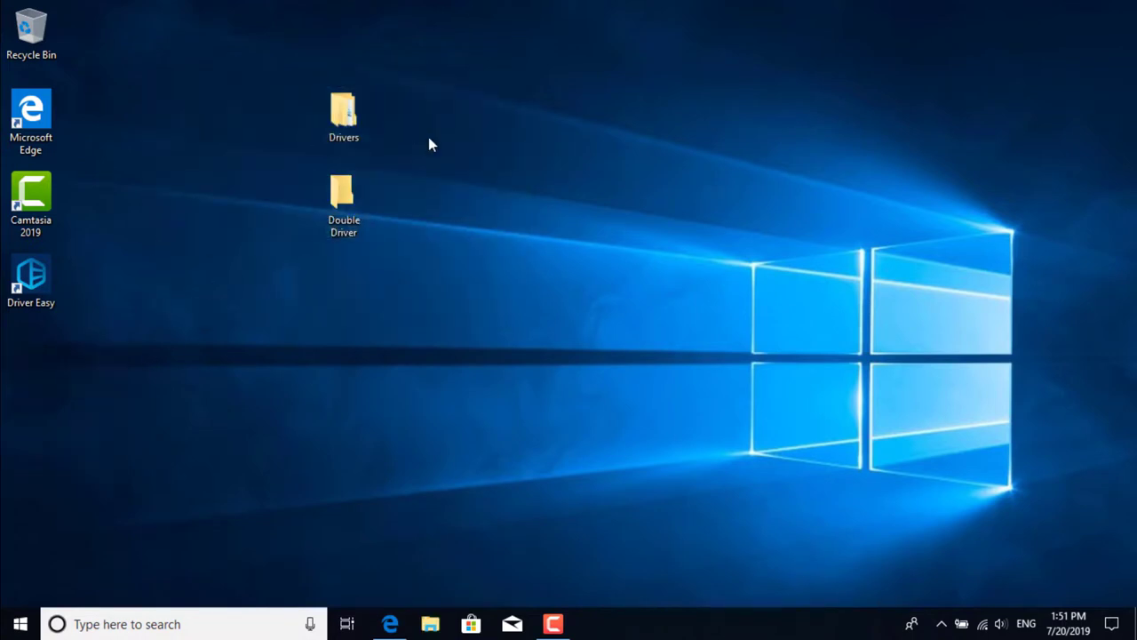
Open the Double Driver folder on the desktop and launch the dd application
double_click(343, 218)
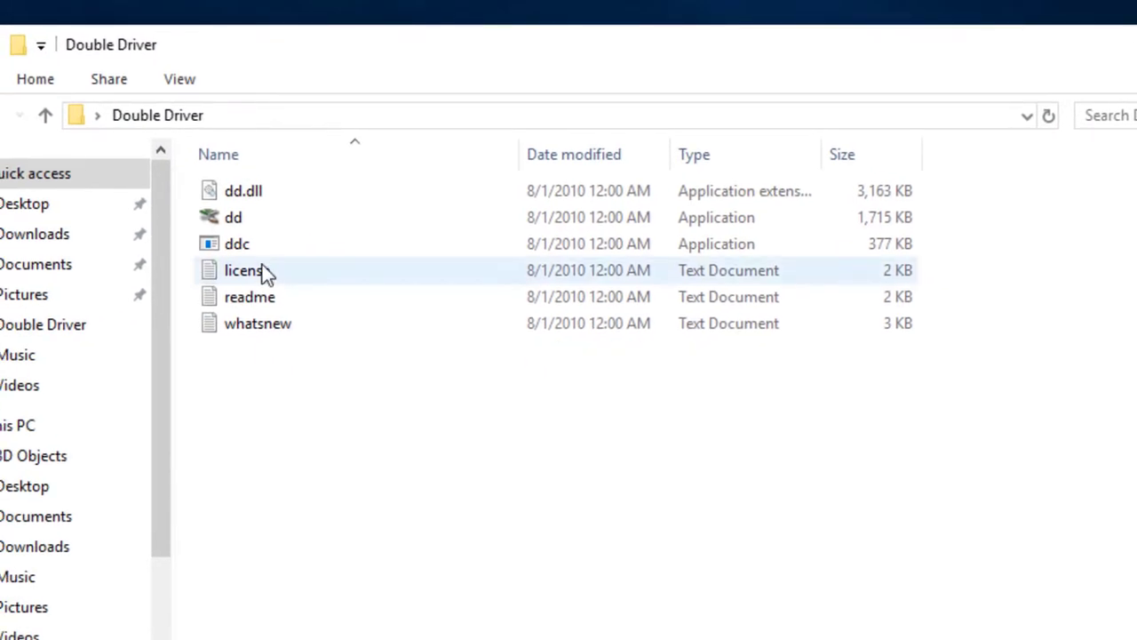
click(248, 225)
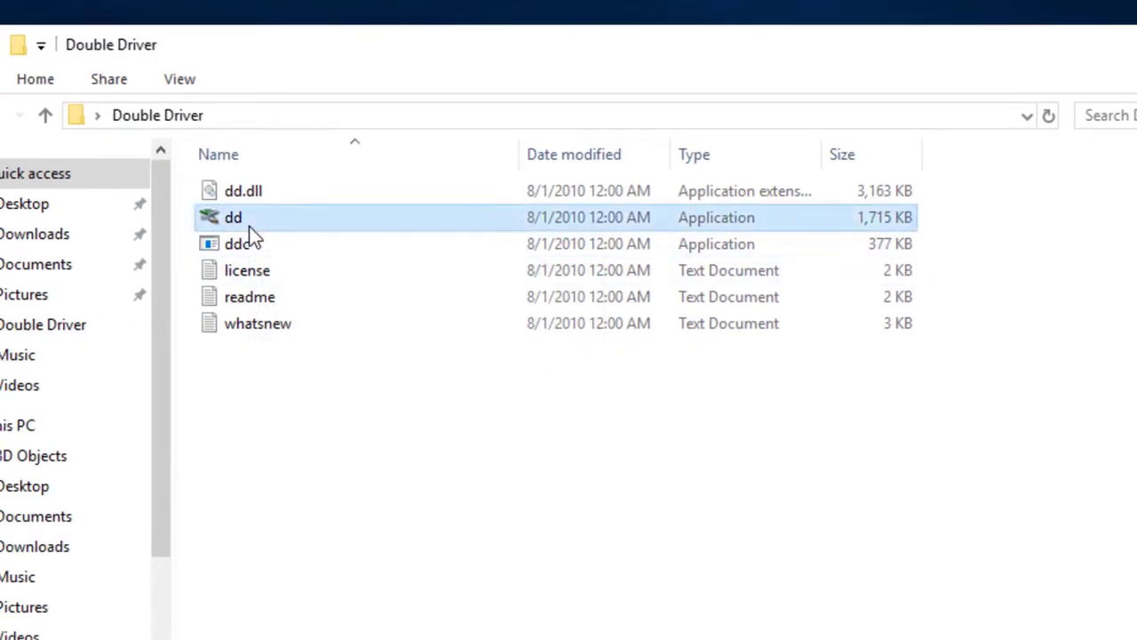
double_click(249, 225)
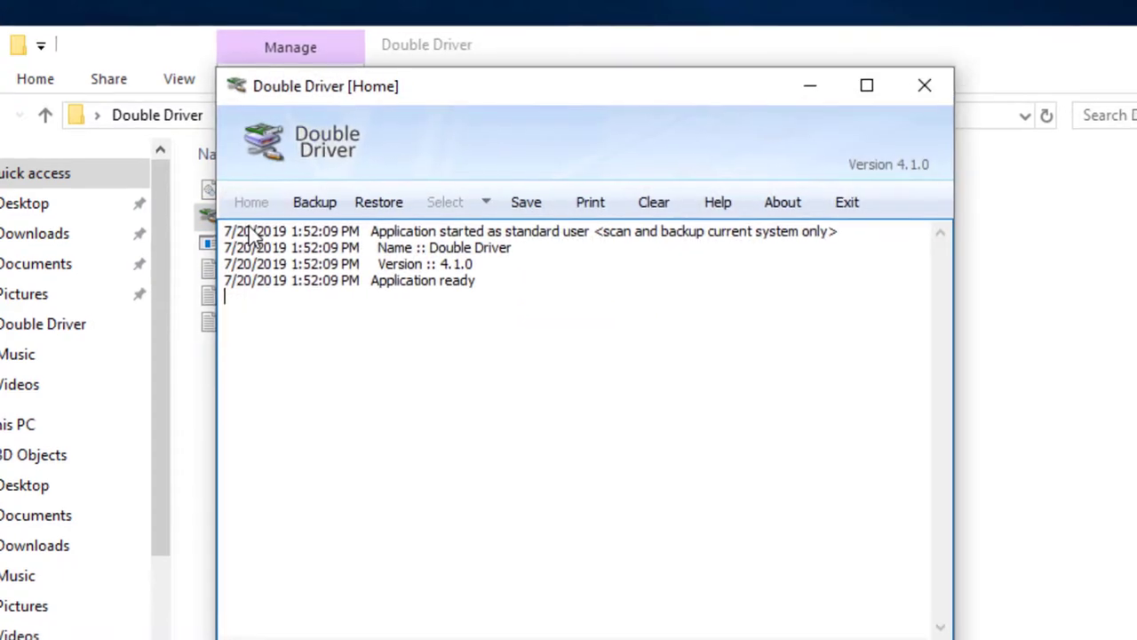
Restart Double Driver as administrator and open its Restore view
click(337, 185)
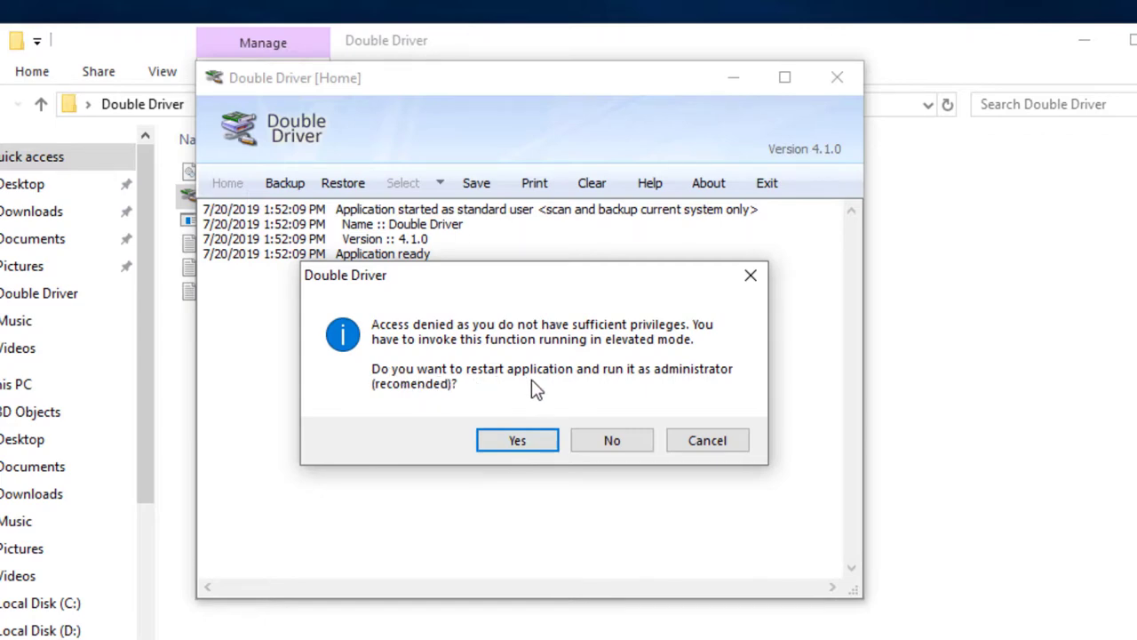
click(511, 441)
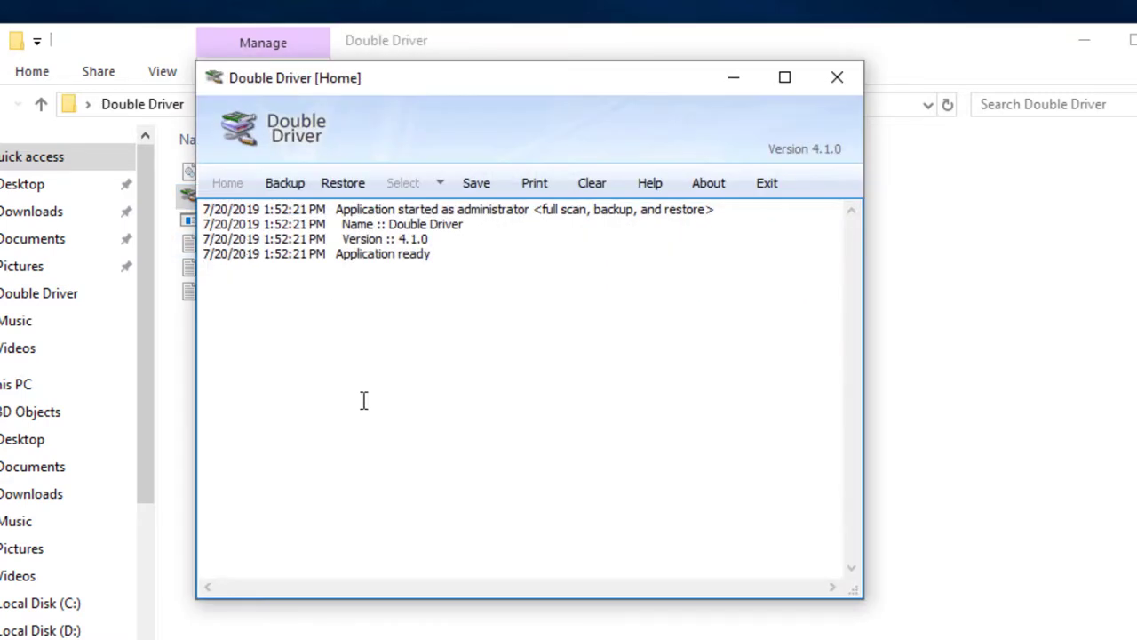
click(350, 190)
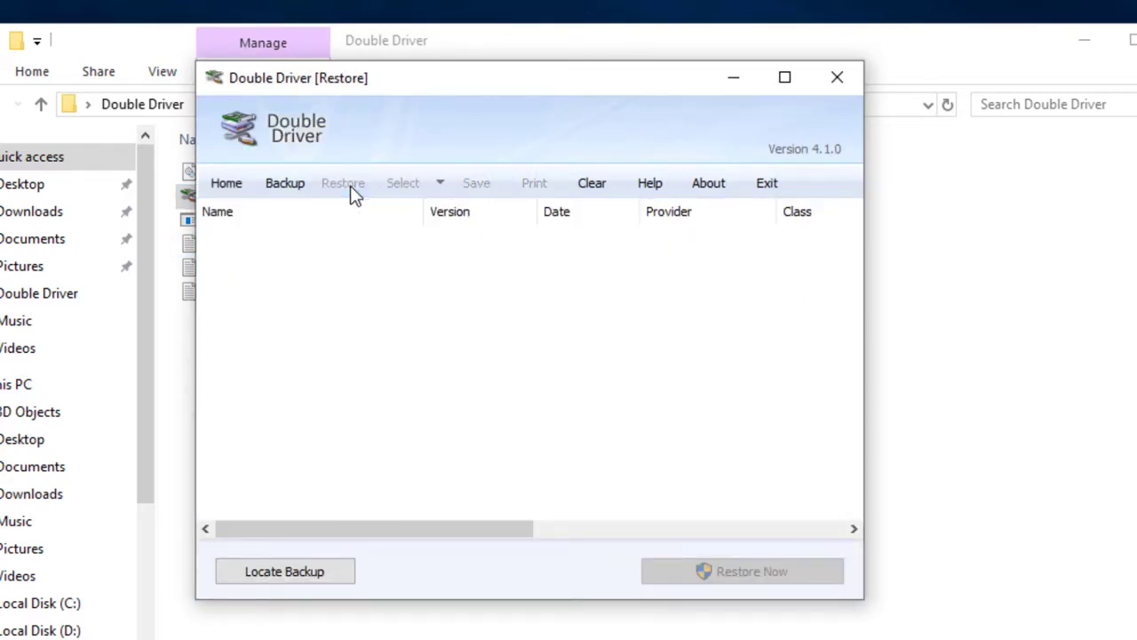
click(302, 576)
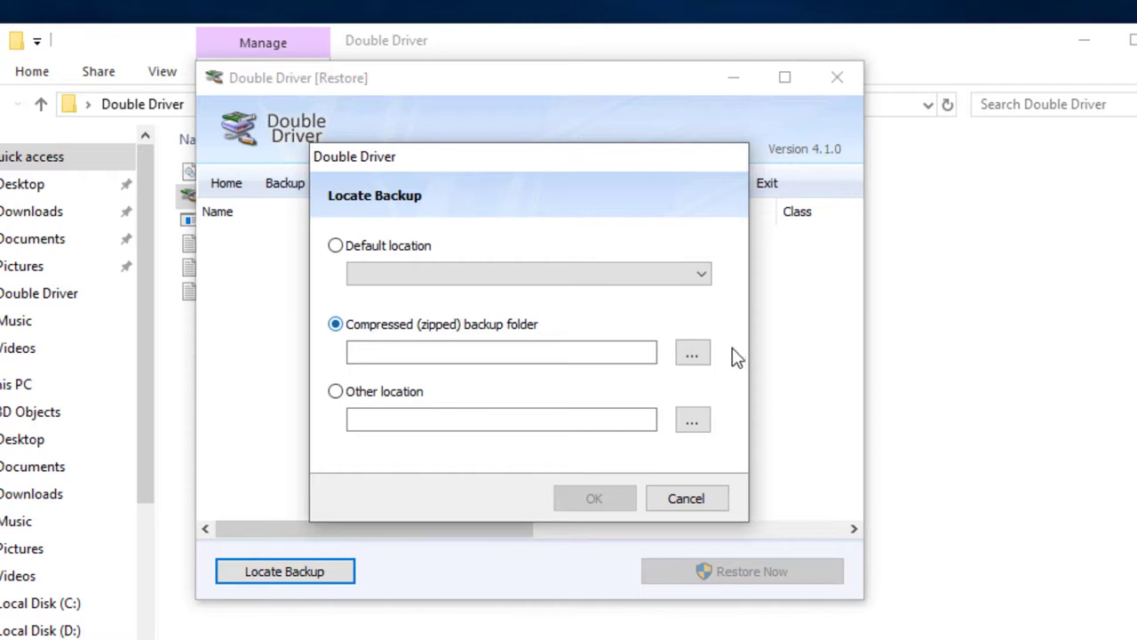
click(693, 355)
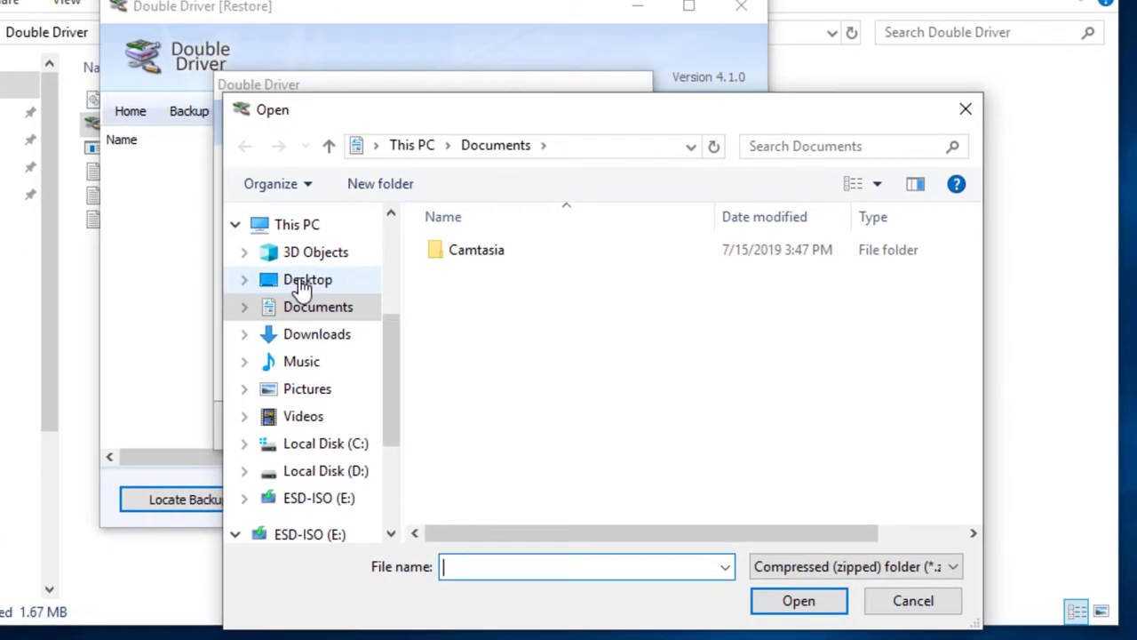
click(397, 353)
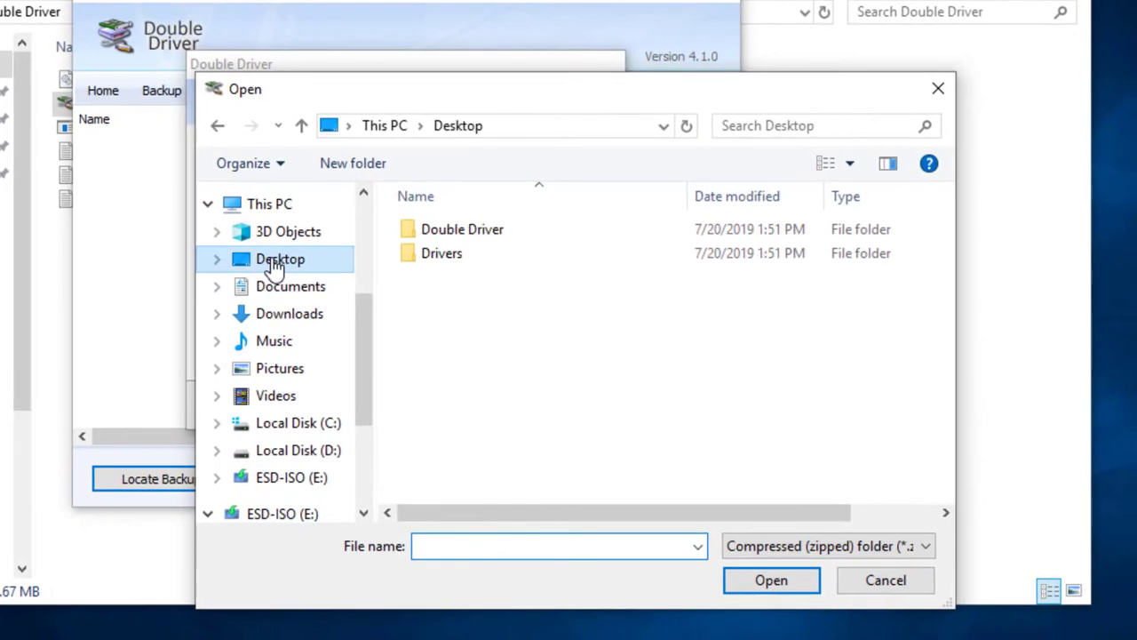
double_click(507, 259)
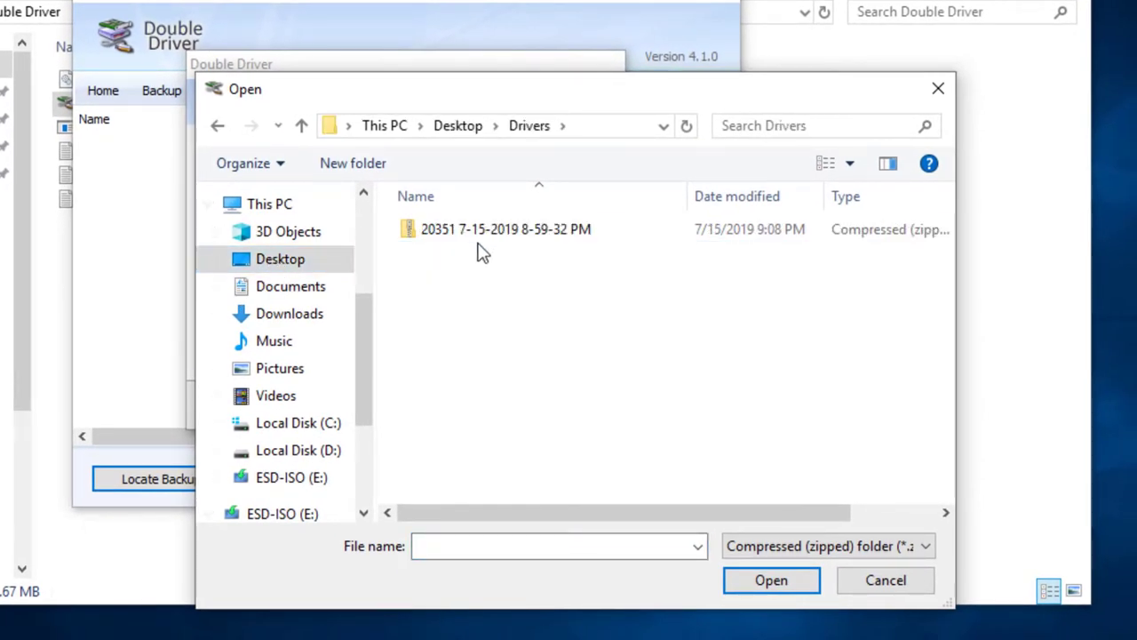
click(481, 233)
click(770, 588)
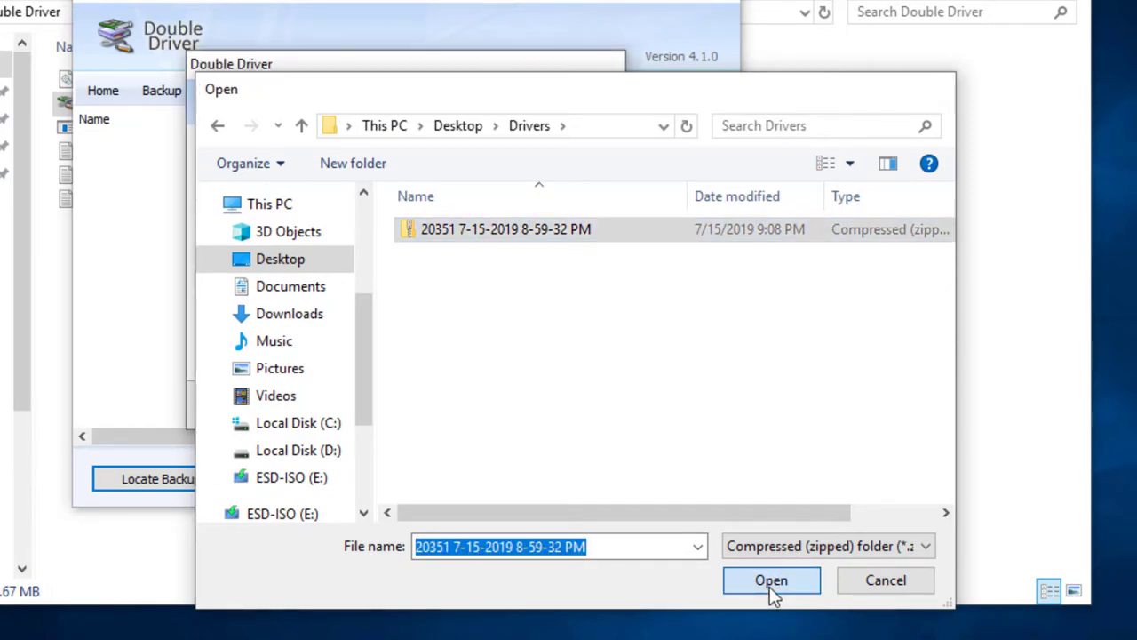
click(471, 407)
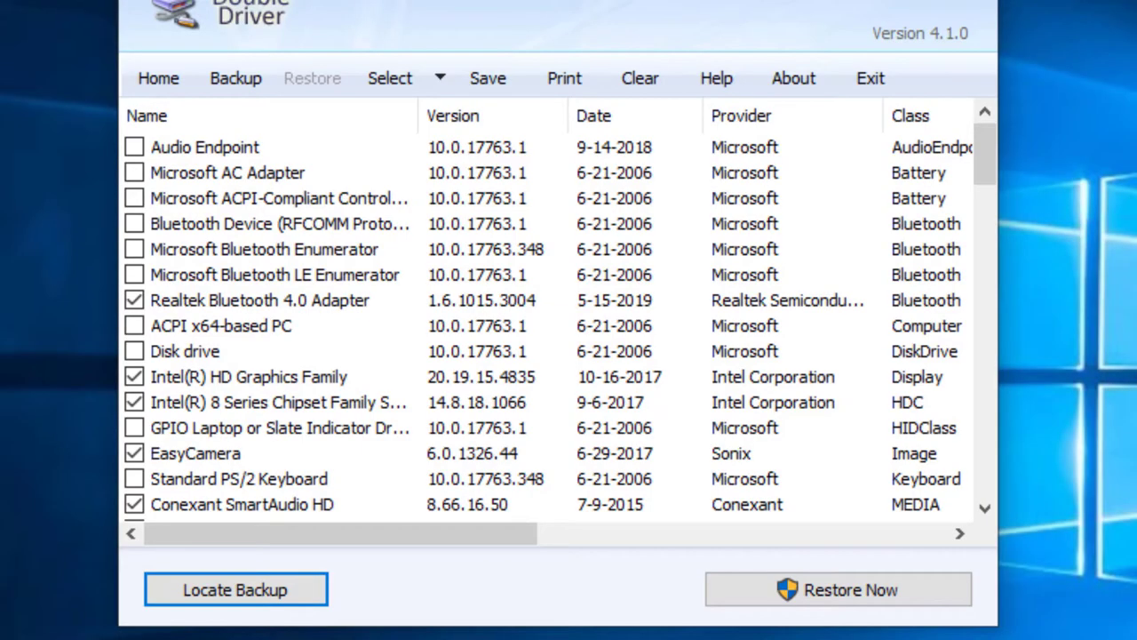
Restore all the drivers in the loaded backup and complete the Device Driver Installation Wizard
click(441, 80)
click(433, 162)
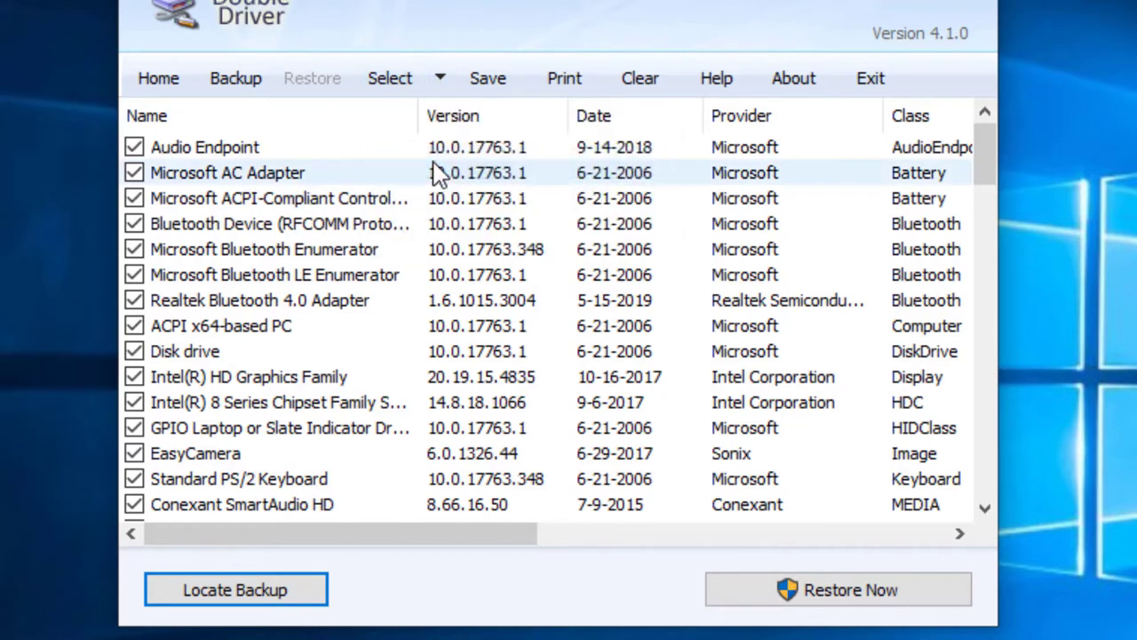
click(885, 589)
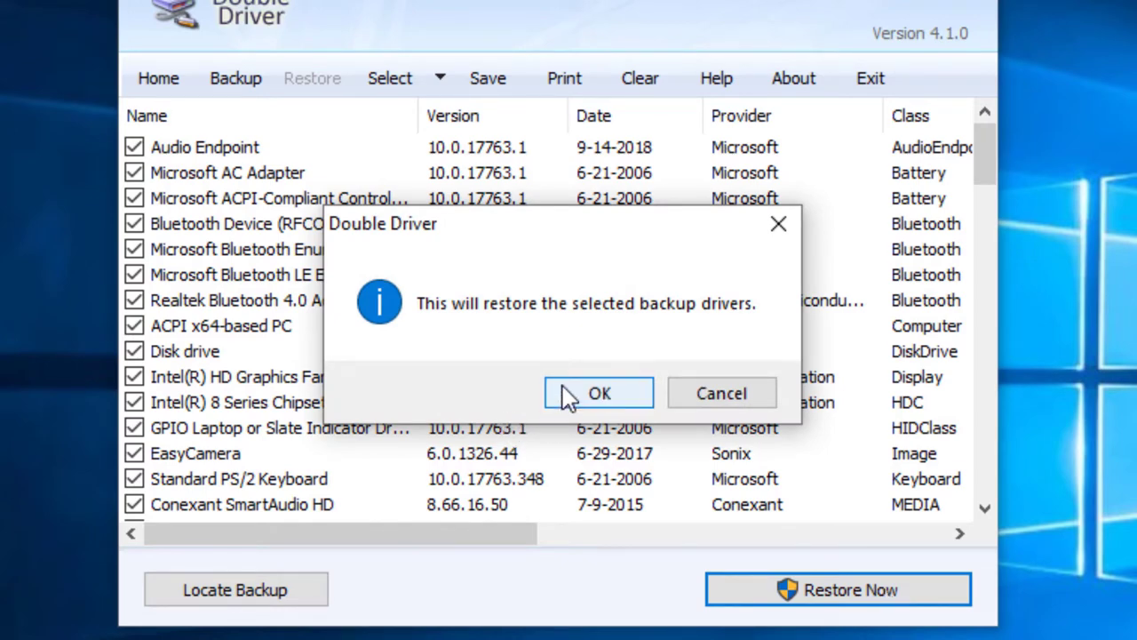
click(573, 400)
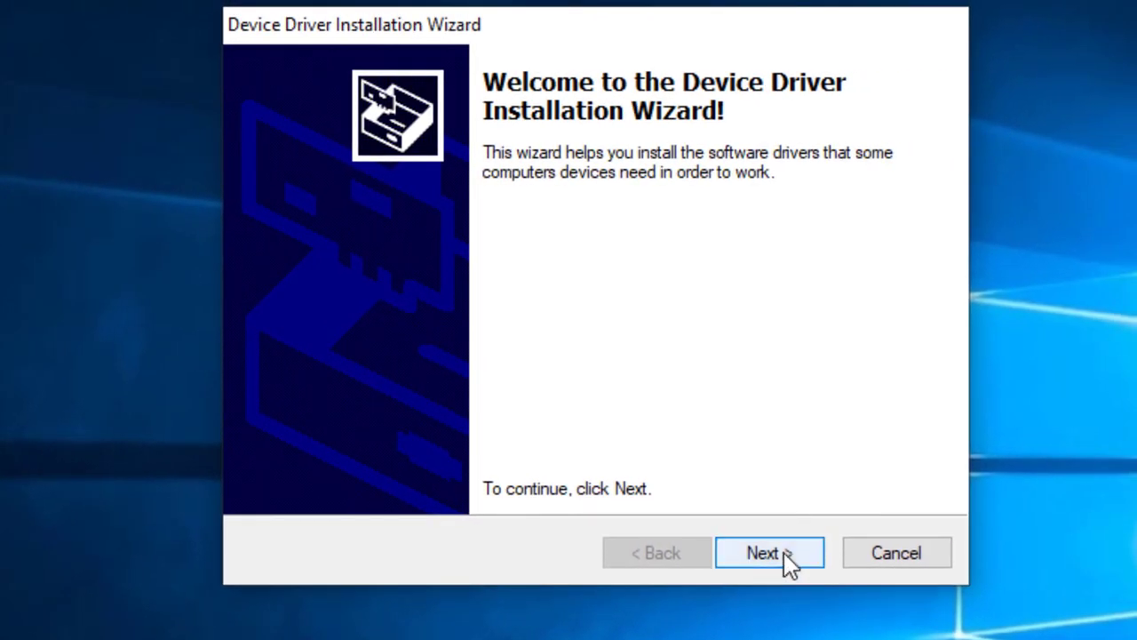
click(784, 552)
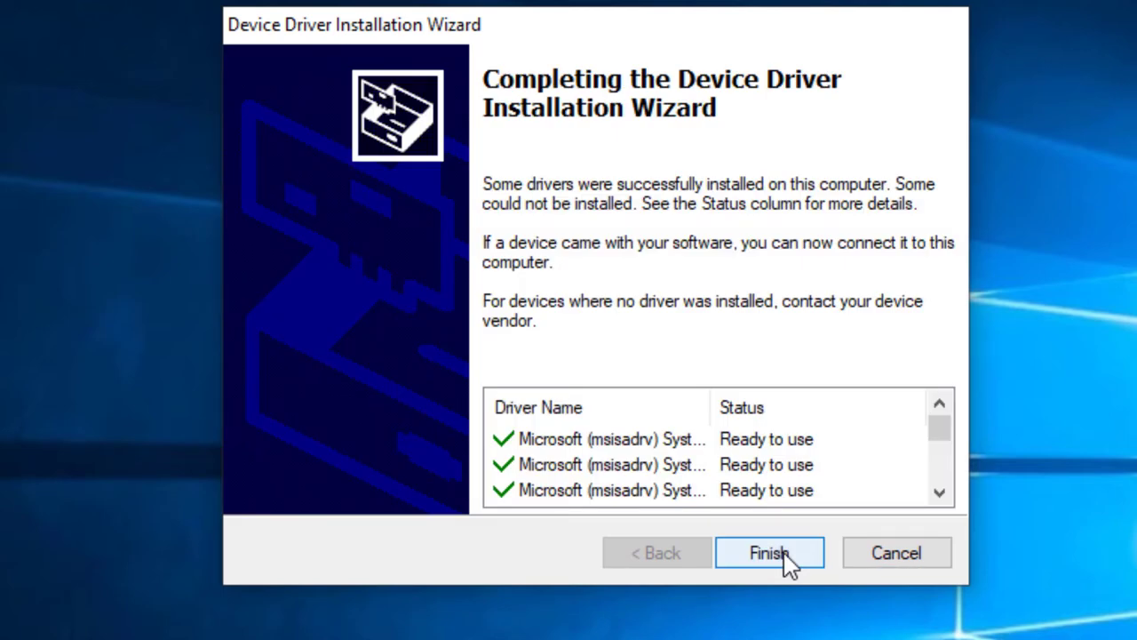
click(785, 552)
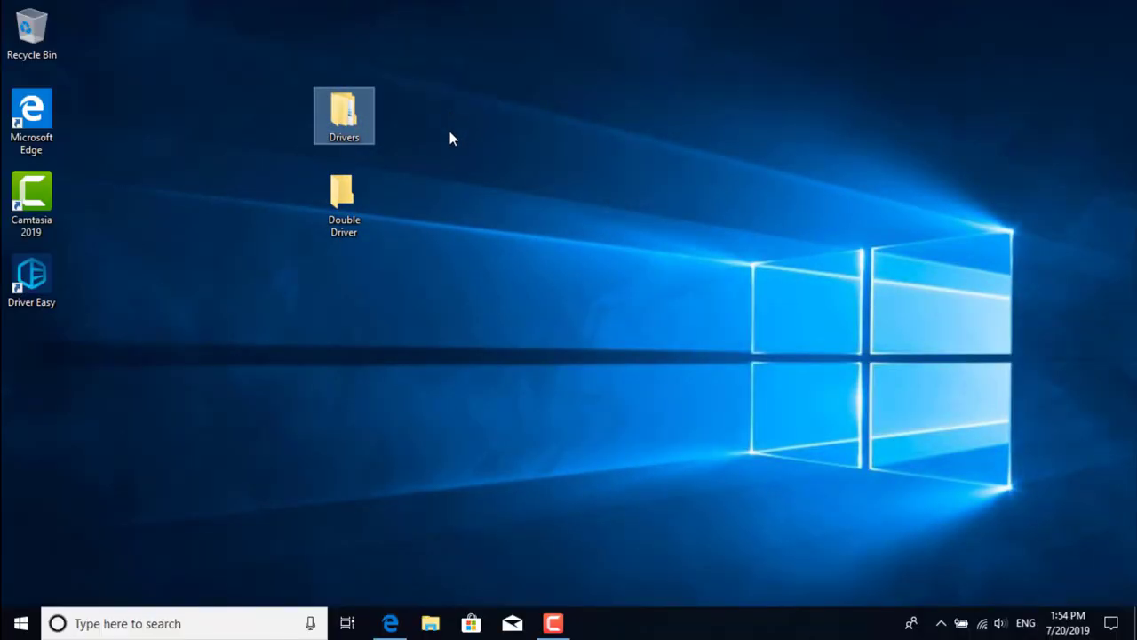
Move the Drivers and Double Driver folders to the right edge of the desktop and check the desktop's context options for graphics entries
drag(432, 100, 294, 279)
drag(361, 229, 1098, 178)
click(380, 120)
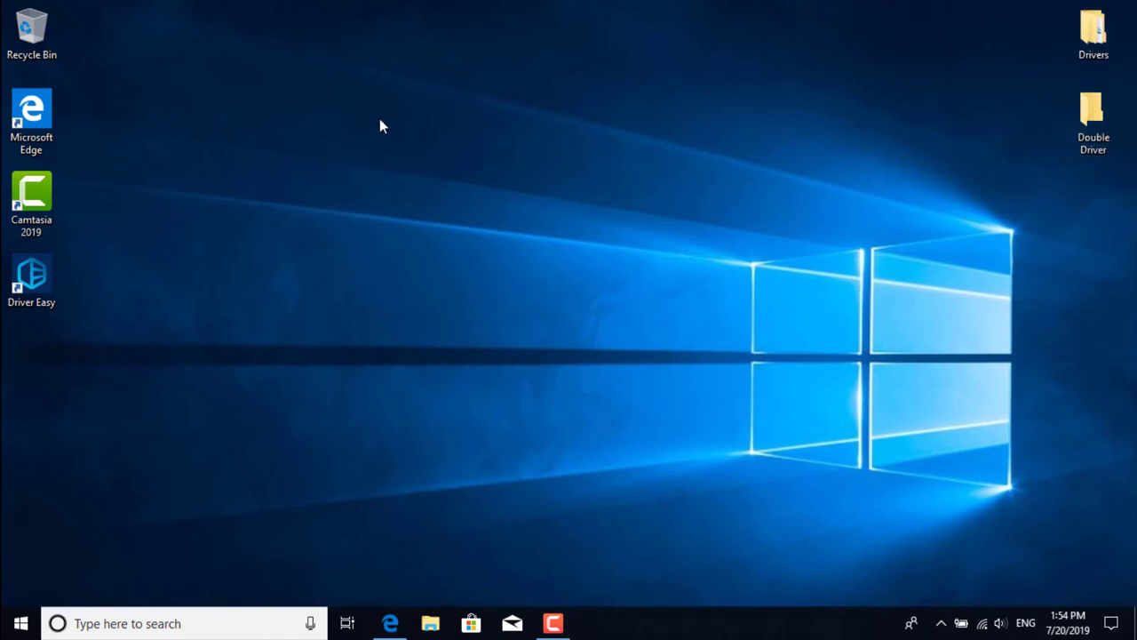
right_click(380, 120)
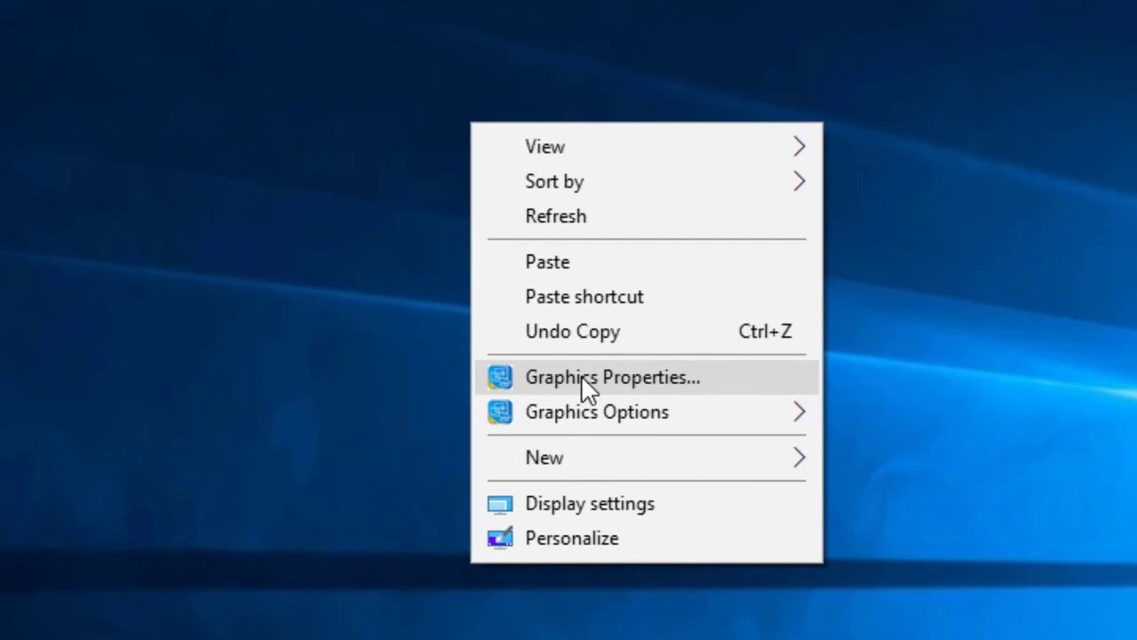
click(958, 276)
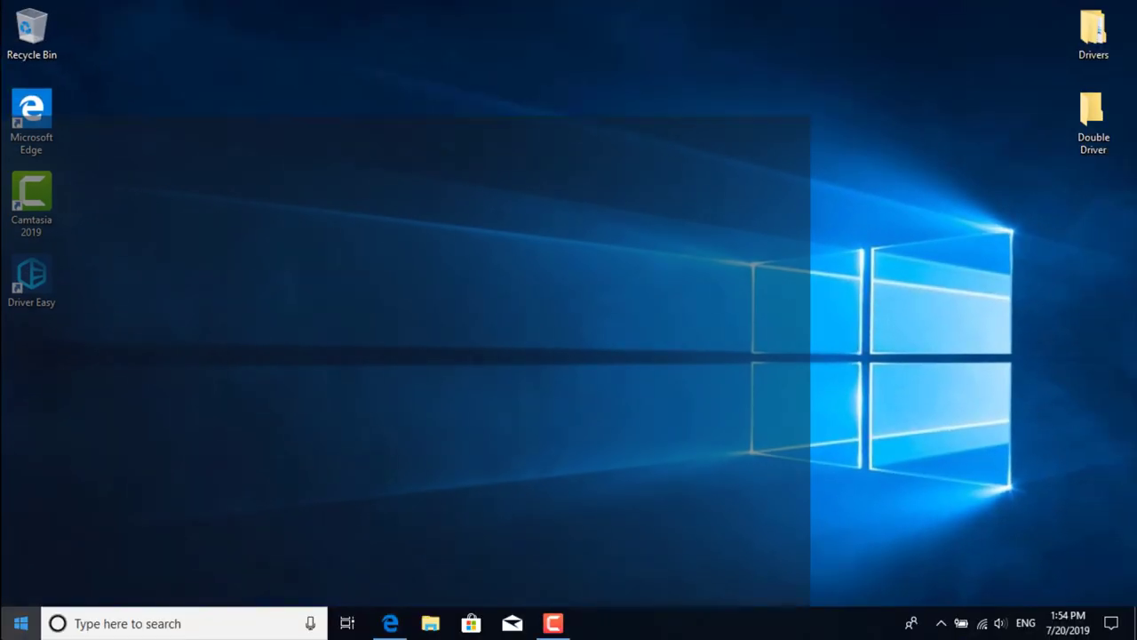
Search Windows for "device", open Device Manager and scan for hardware changes
key(super)
text(dev)
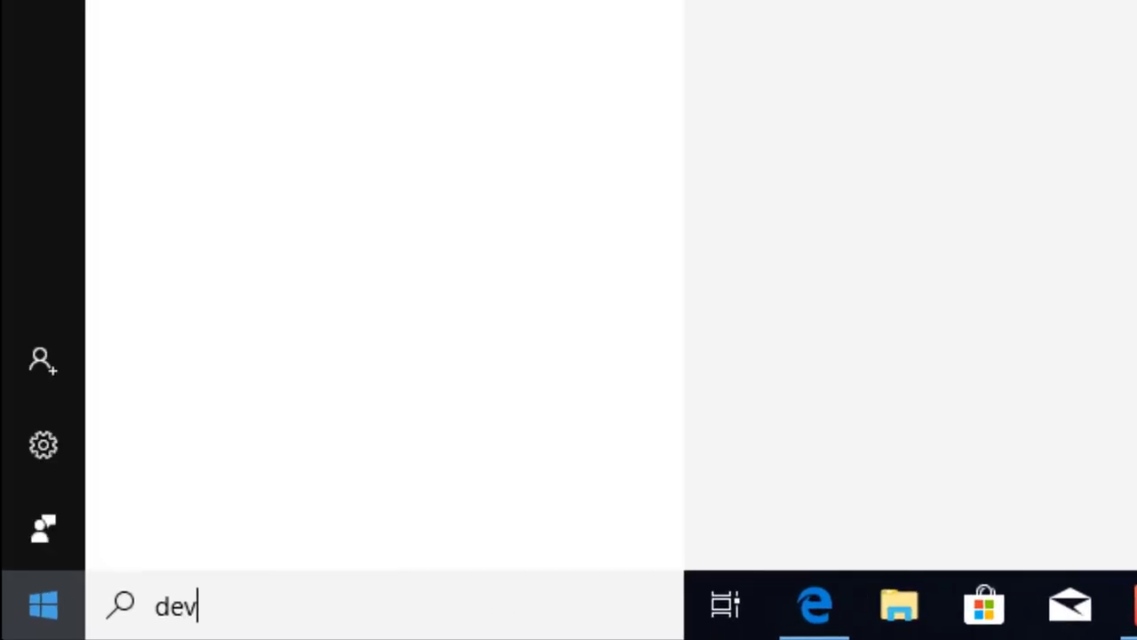
text(i)
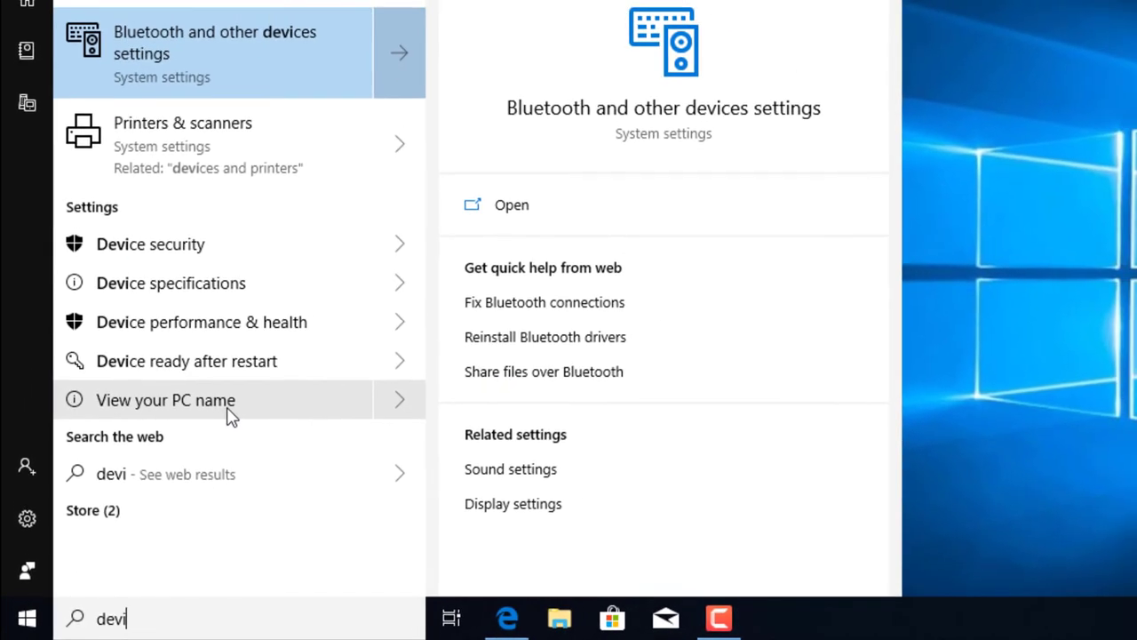
text(ce)
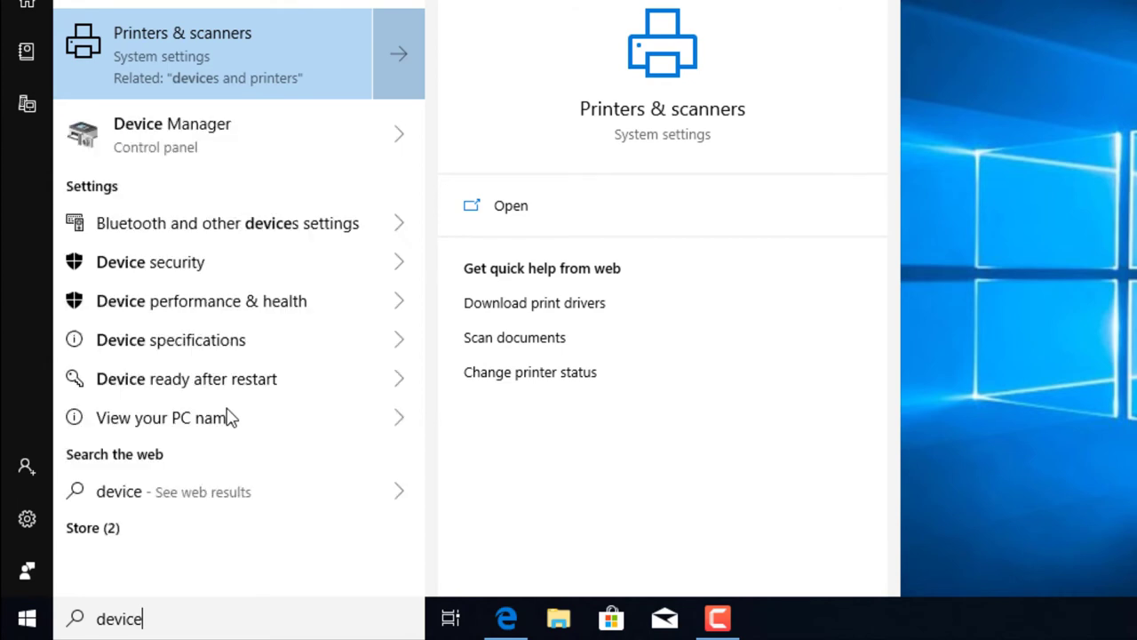
click(251, 158)
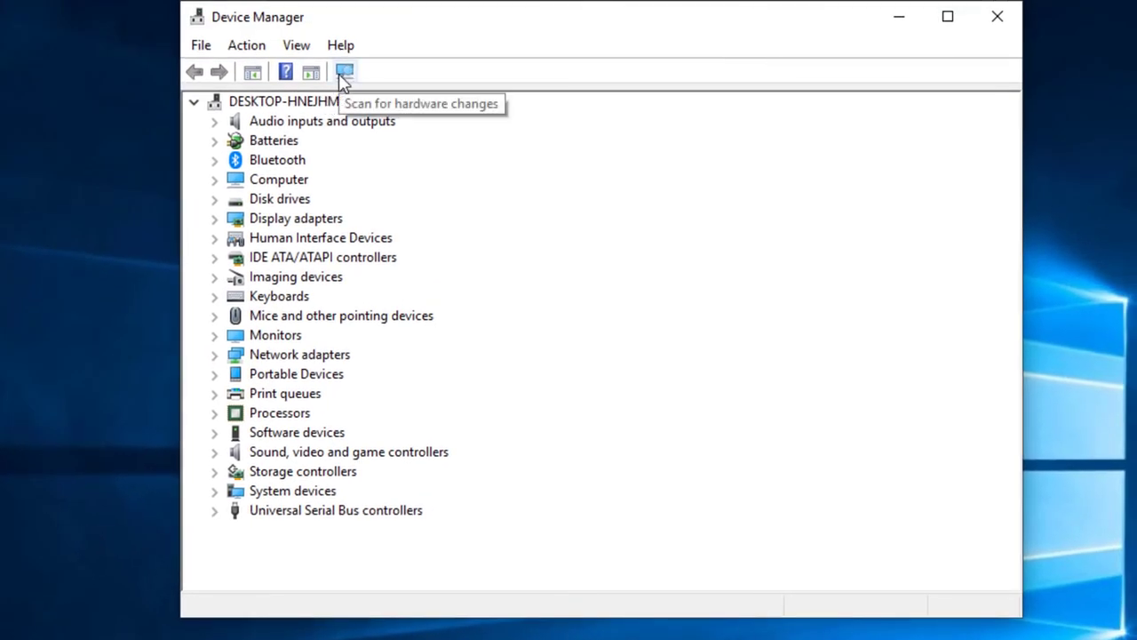
click(344, 74)
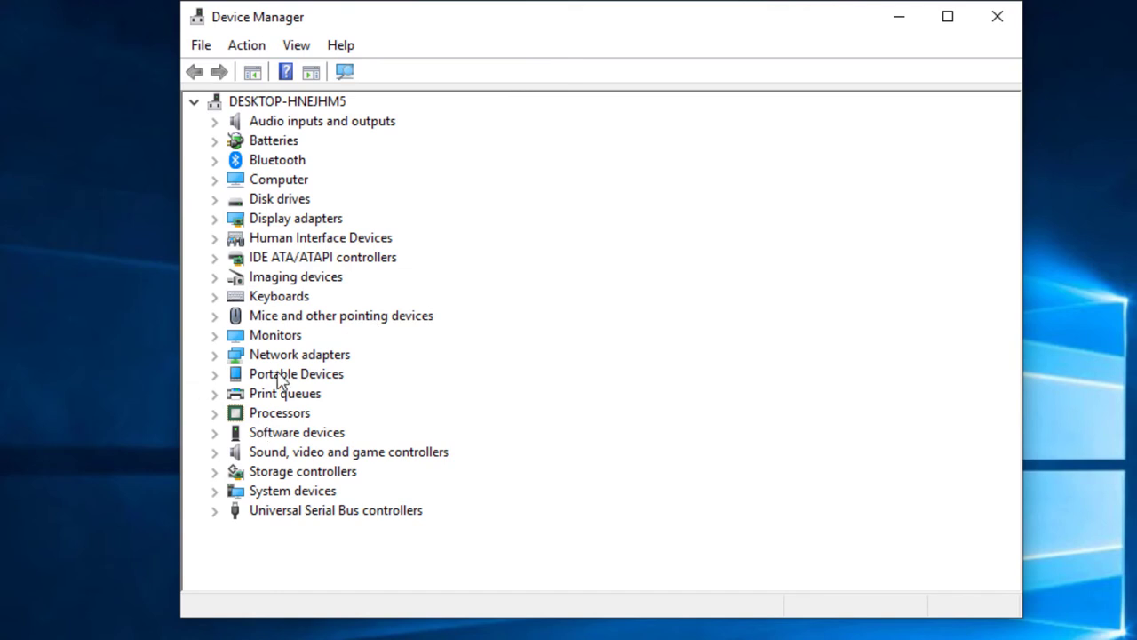
Inspect the Monitors and Network adapters categories, collapse them again and close Device Manager
click(216, 335)
click(213, 335)
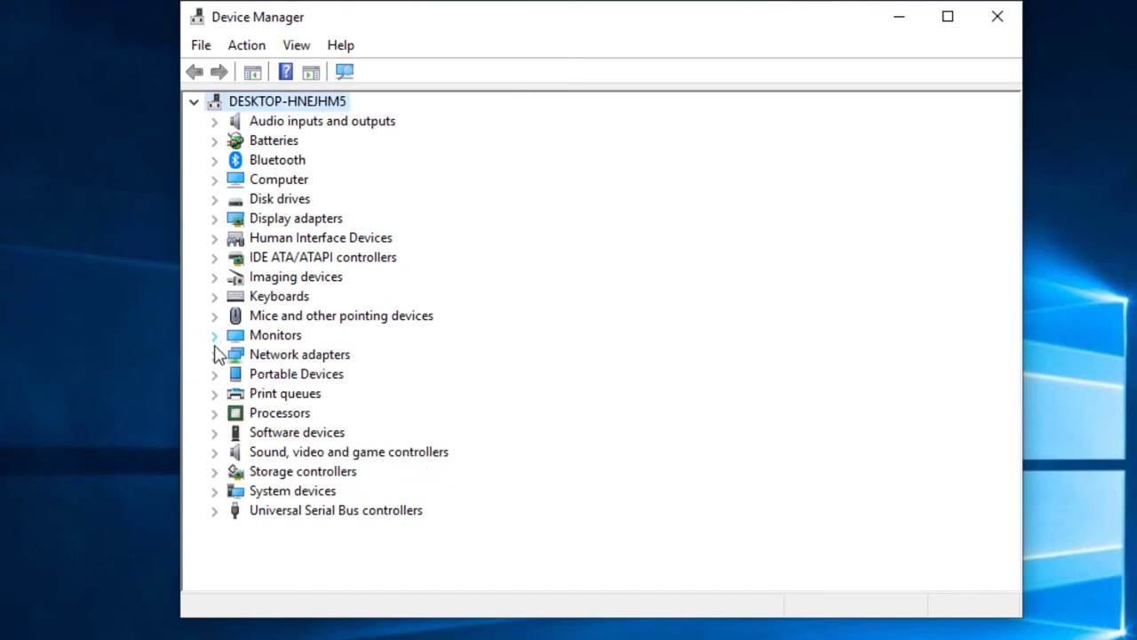
click(217, 354)
click(218, 357)
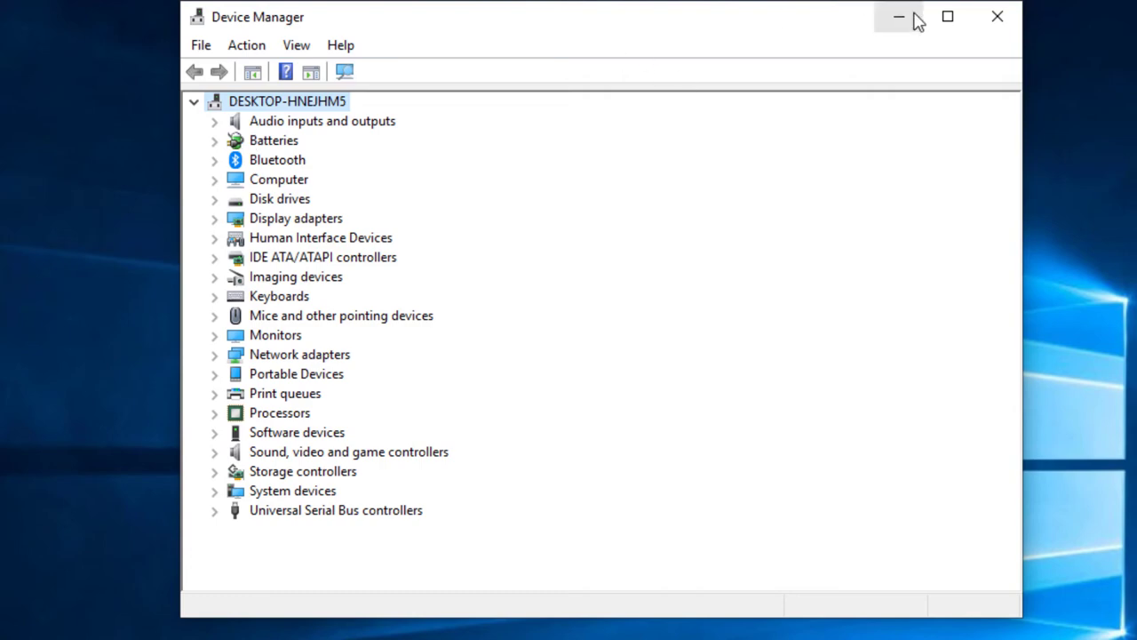
click(1011, 12)
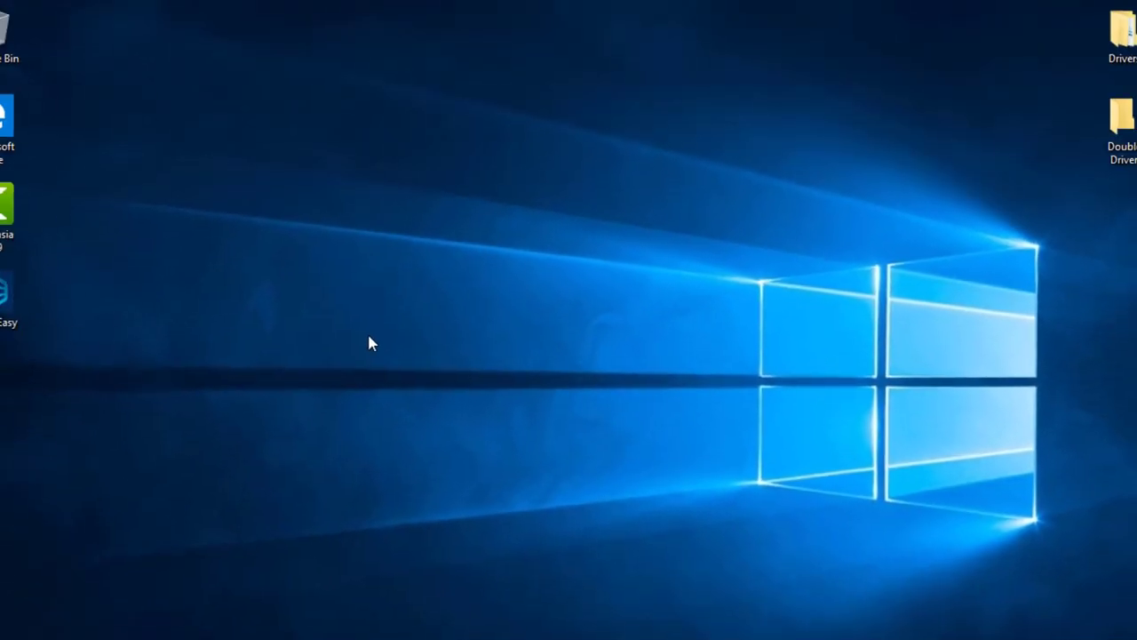